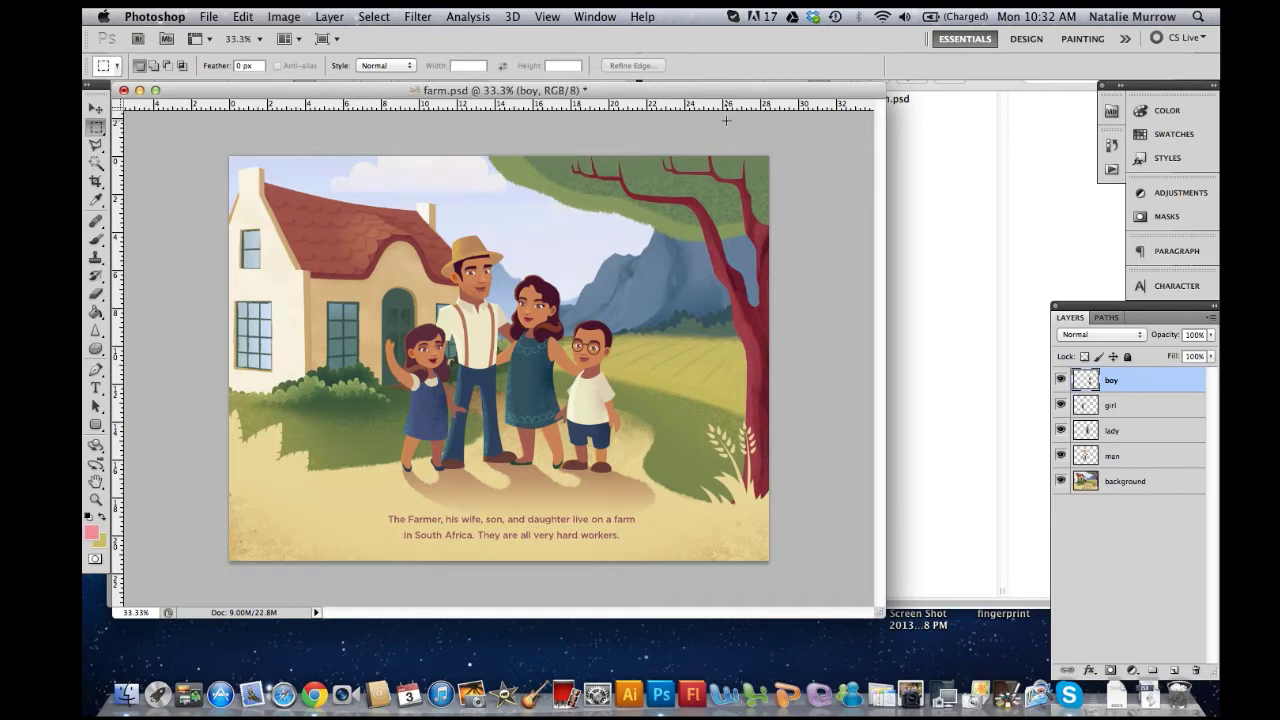
# Check the document's pixel dimensions in Image Size without changing anything.
pyautogui.click(286, 17)
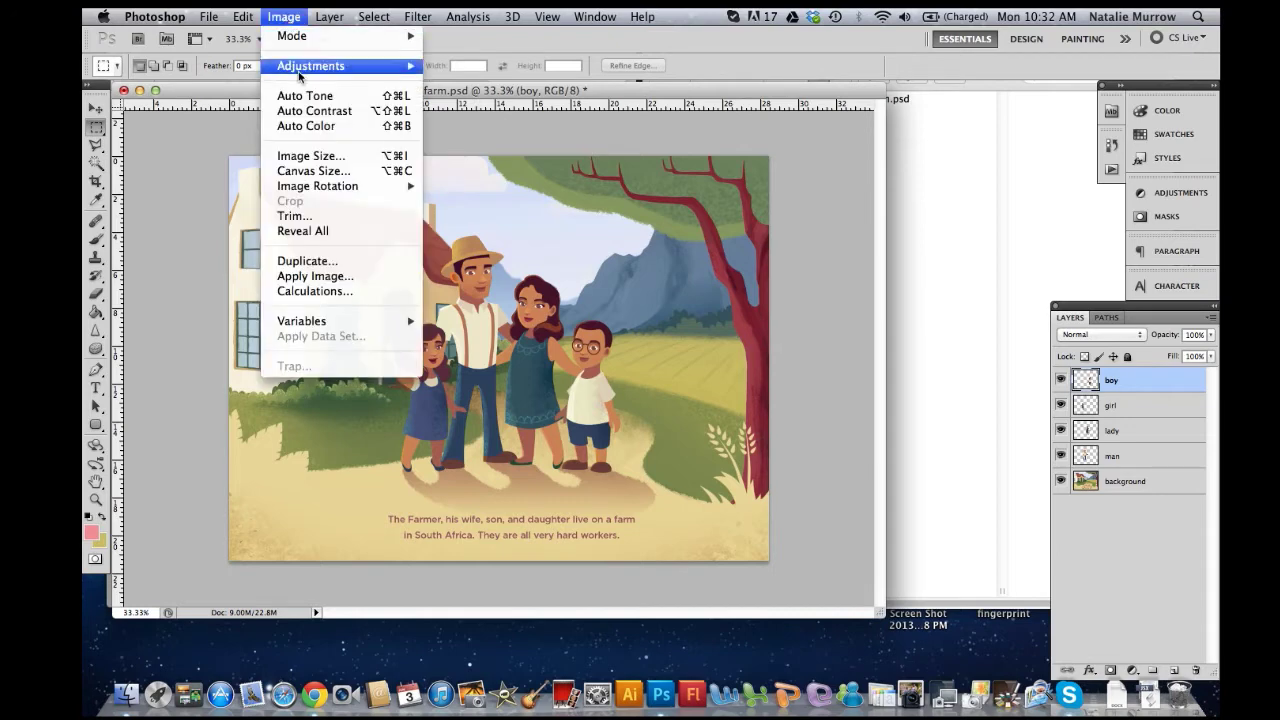
pyautogui.click(309, 157)
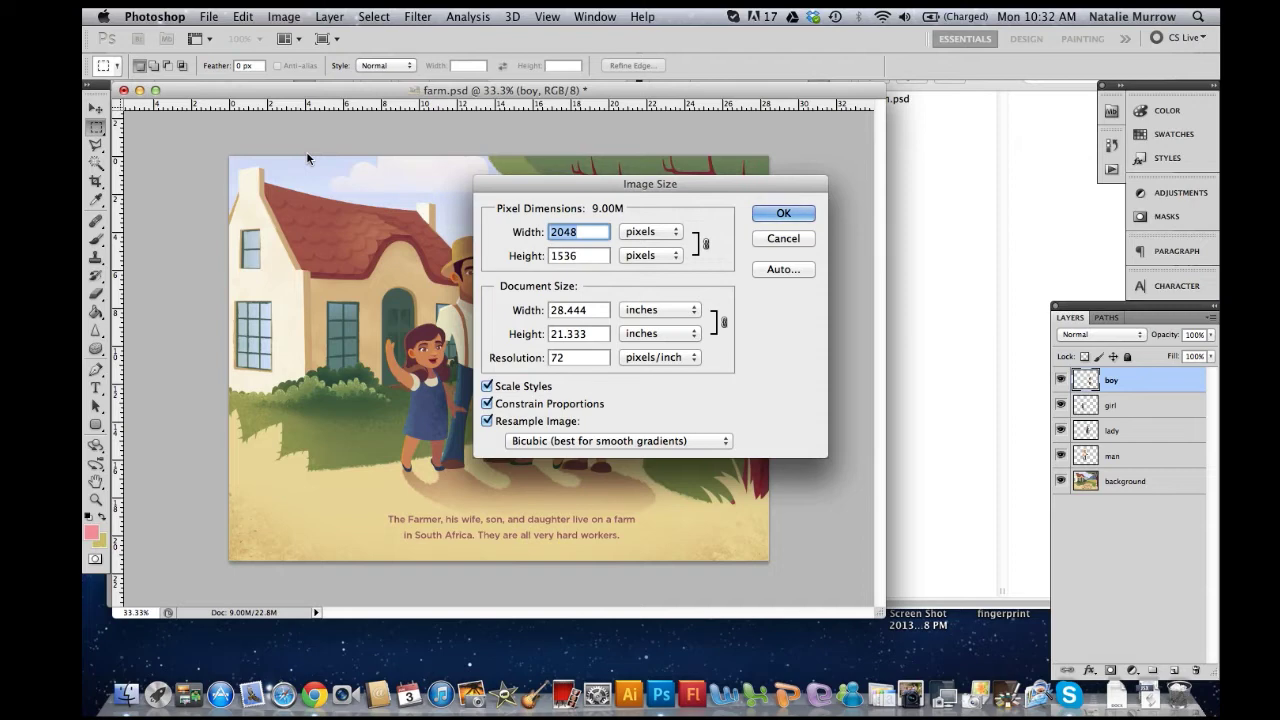
pyautogui.click(777, 237)
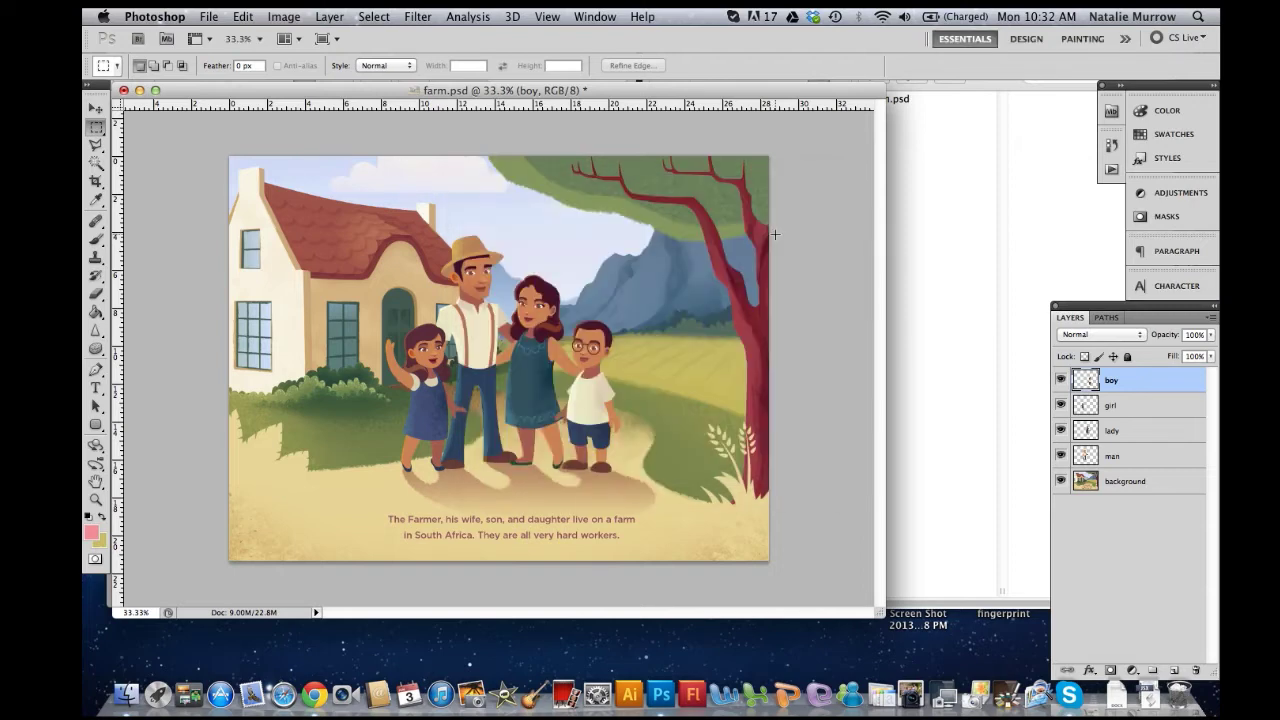
# Hide the girl, lady, man and background layers and crop the canvas to a marquee around the boy.
pyautogui.click(1060, 405)
pyautogui.moveTo(1064, 433); pyautogui.dragTo(1062, 481)
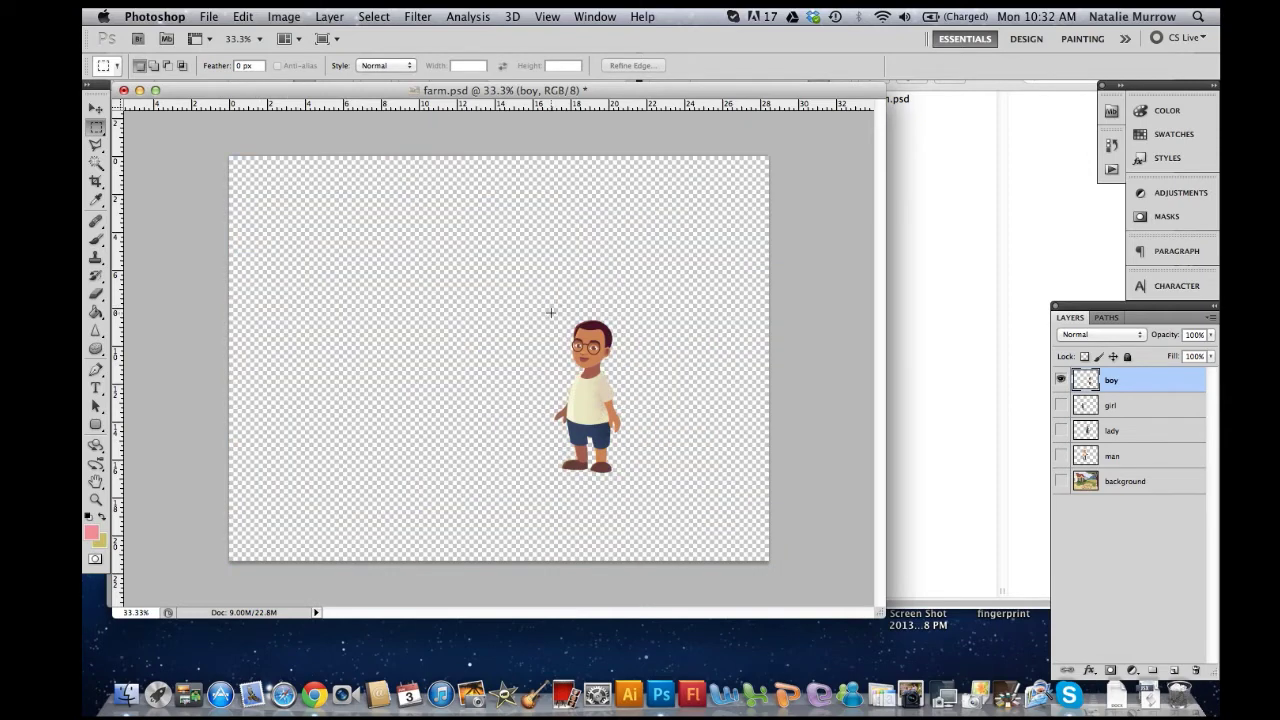
pyautogui.moveTo(545, 310)
pyautogui.mouseDown()
pyautogui.moveTo(634, 460)
pyautogui.moveTo(631, 478)
pyautogui.mouseUp()
pyautogui.click(284, 16)
pyautogui.click(300, 201)
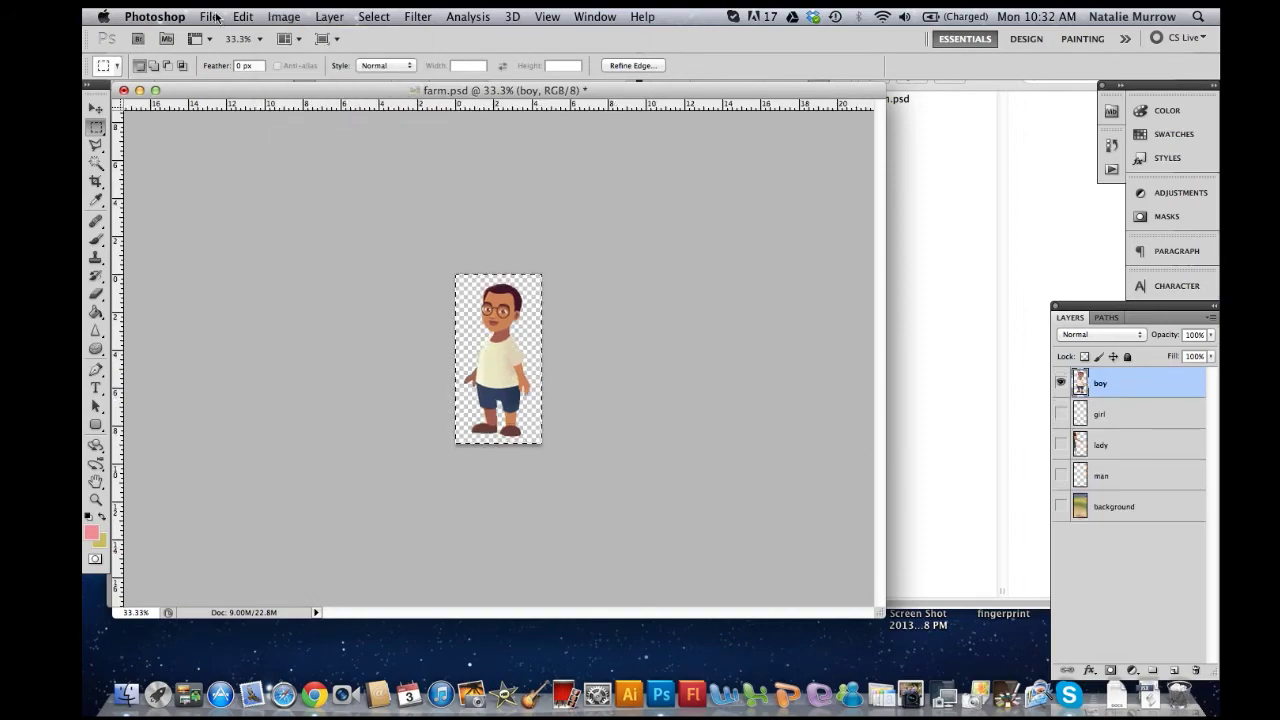
pyautogui.click(208, 16)
# Set the Save for Web & Devices export to 50 percent and save it.
pyautogui.click(273, 290)
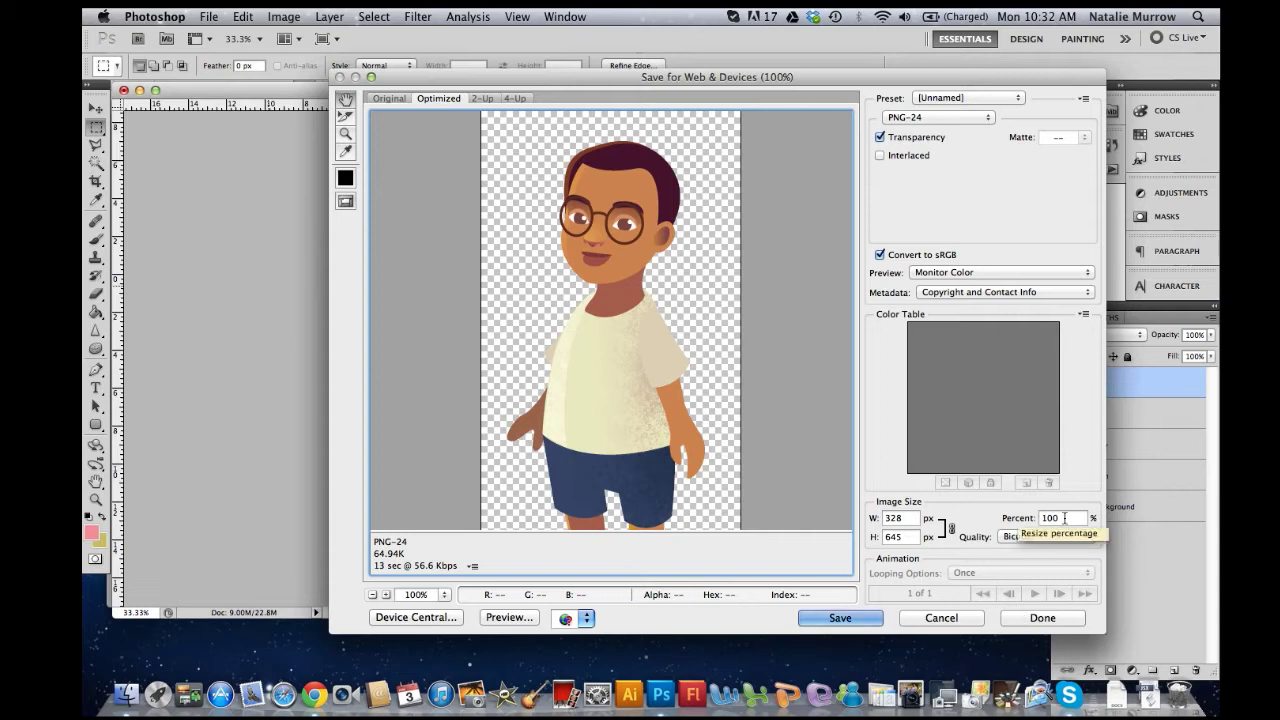
pyautogui.doubleClick(1065, 518)
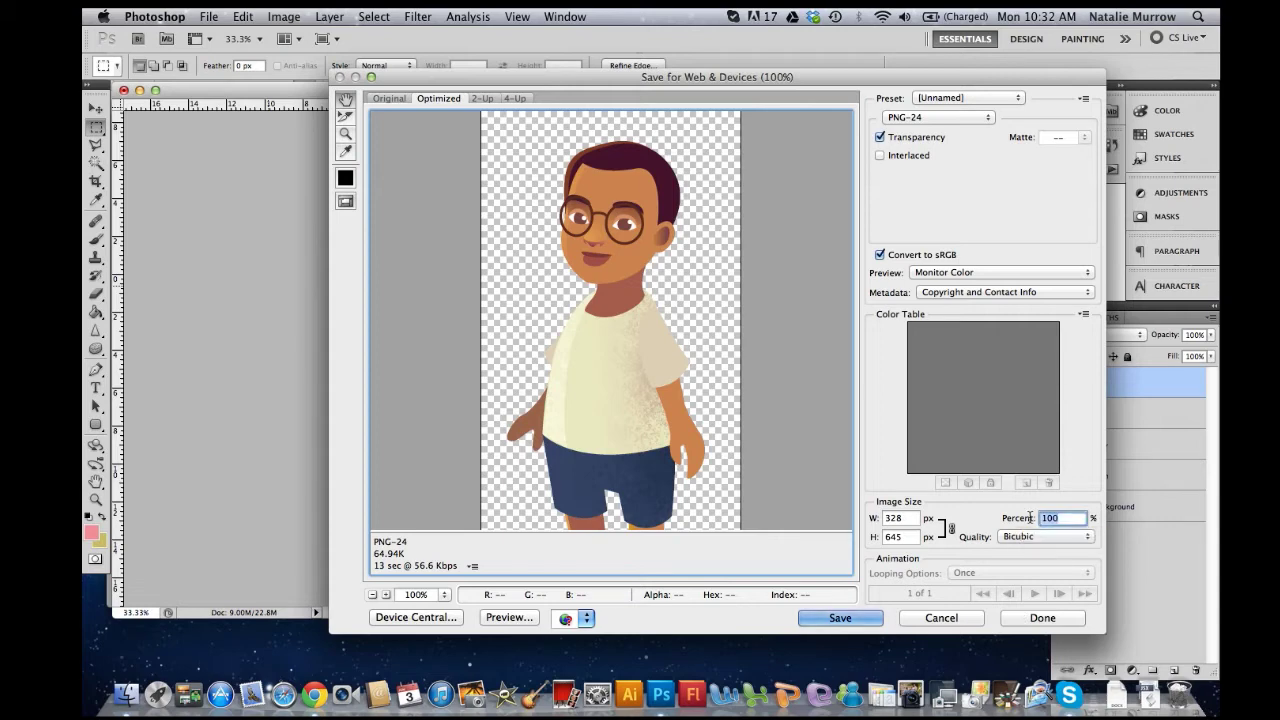
pyautogui.write('50')
pyautogui.click(875, 618)
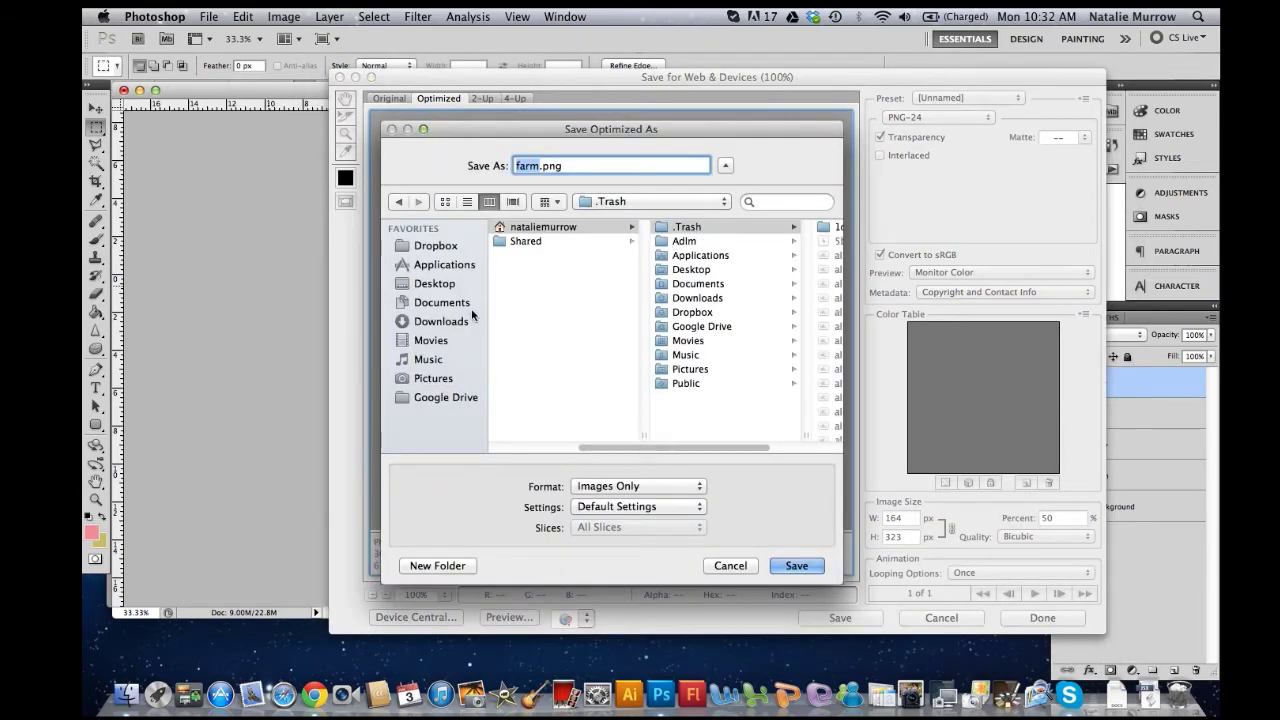
# Save the half-size export as boy.png in the Desktop's retina images folder.
pyautogui.click(437, 285)
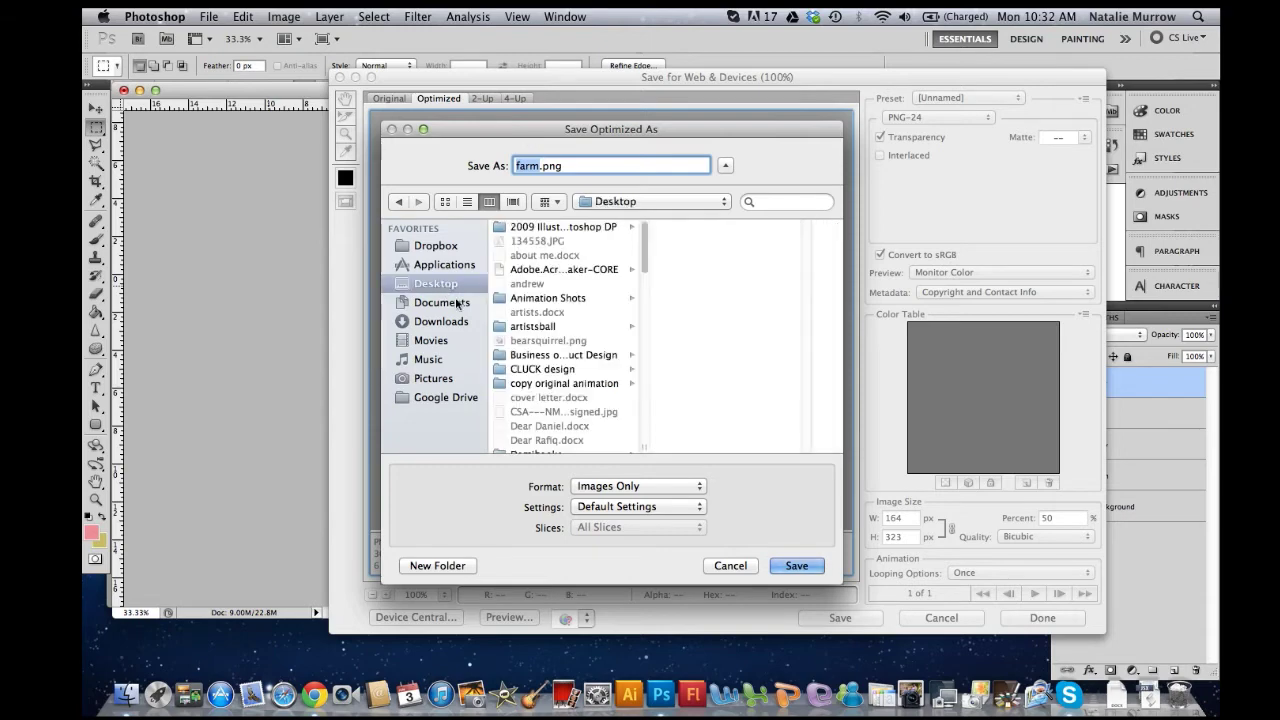
pyautogui.scroll(-5, 542, 323)
pyautogui.scroll(-10, 542, 323)
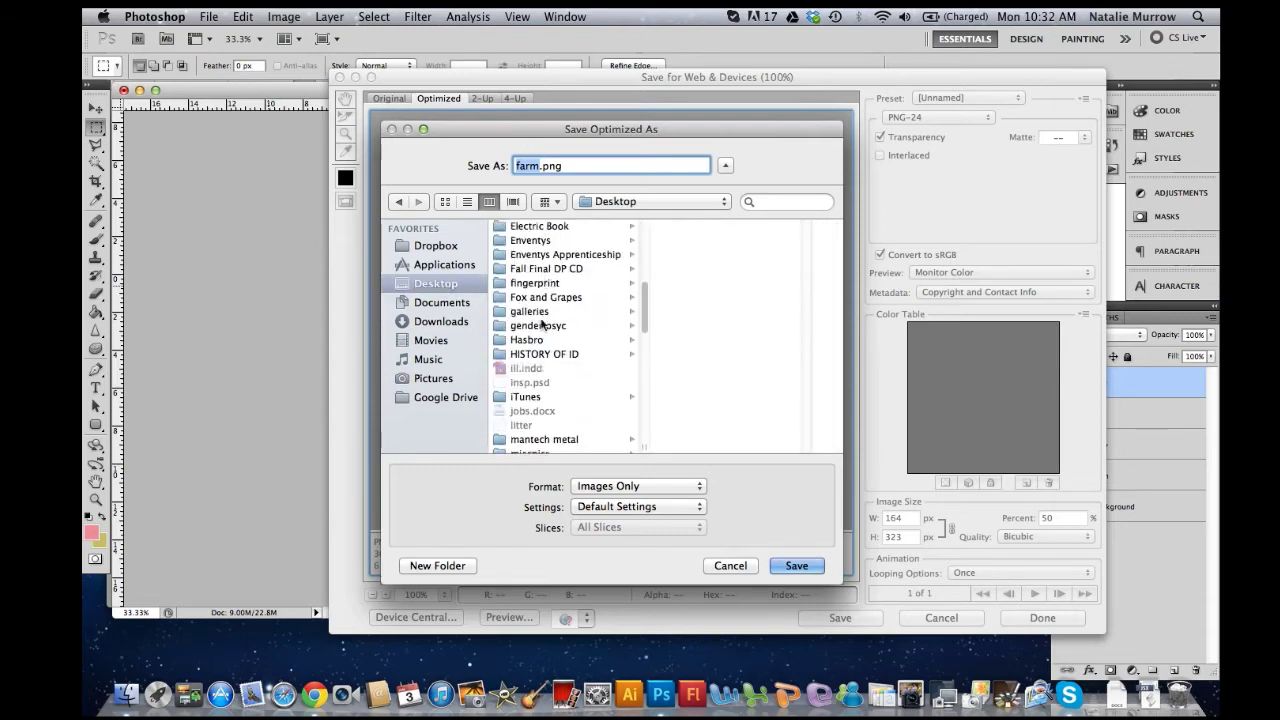
pyautogui.scroll(-3, 542, 323)
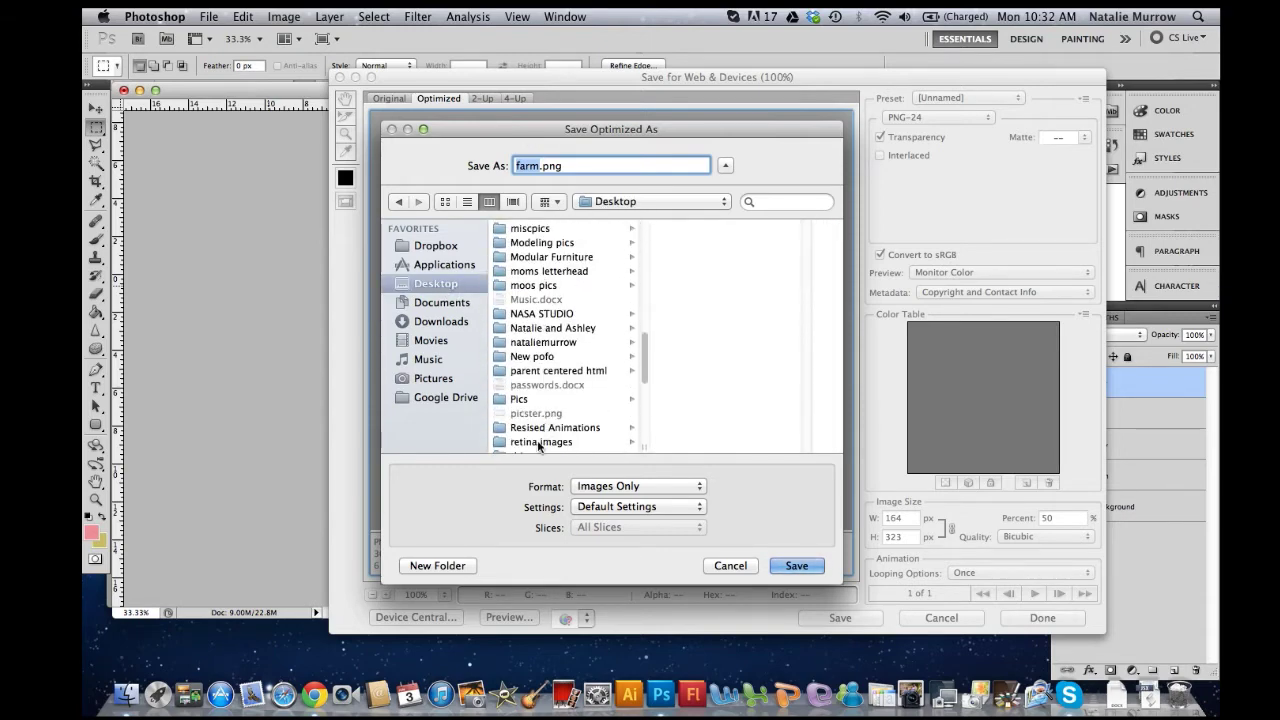
pyautogui.click(540, 442)
pyautogui.doubleClick(532, 167)
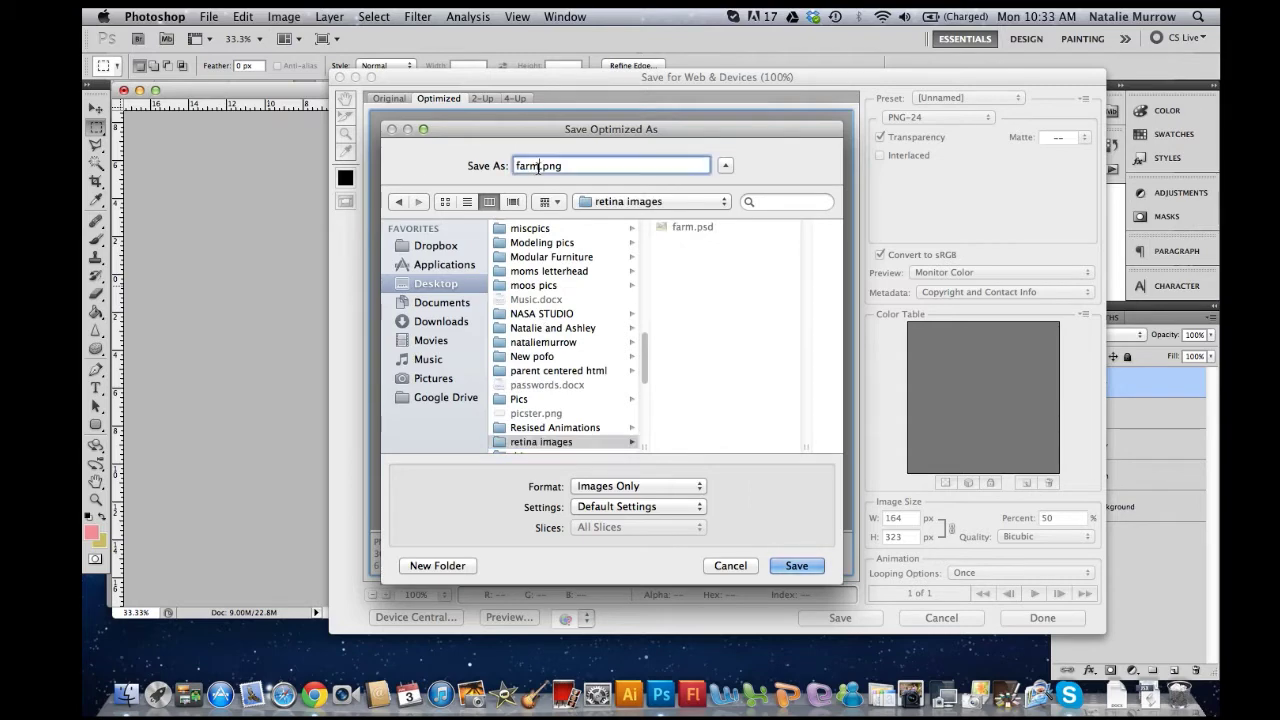
pyautogui.write('boy')
pyautogui.click(795, 566)
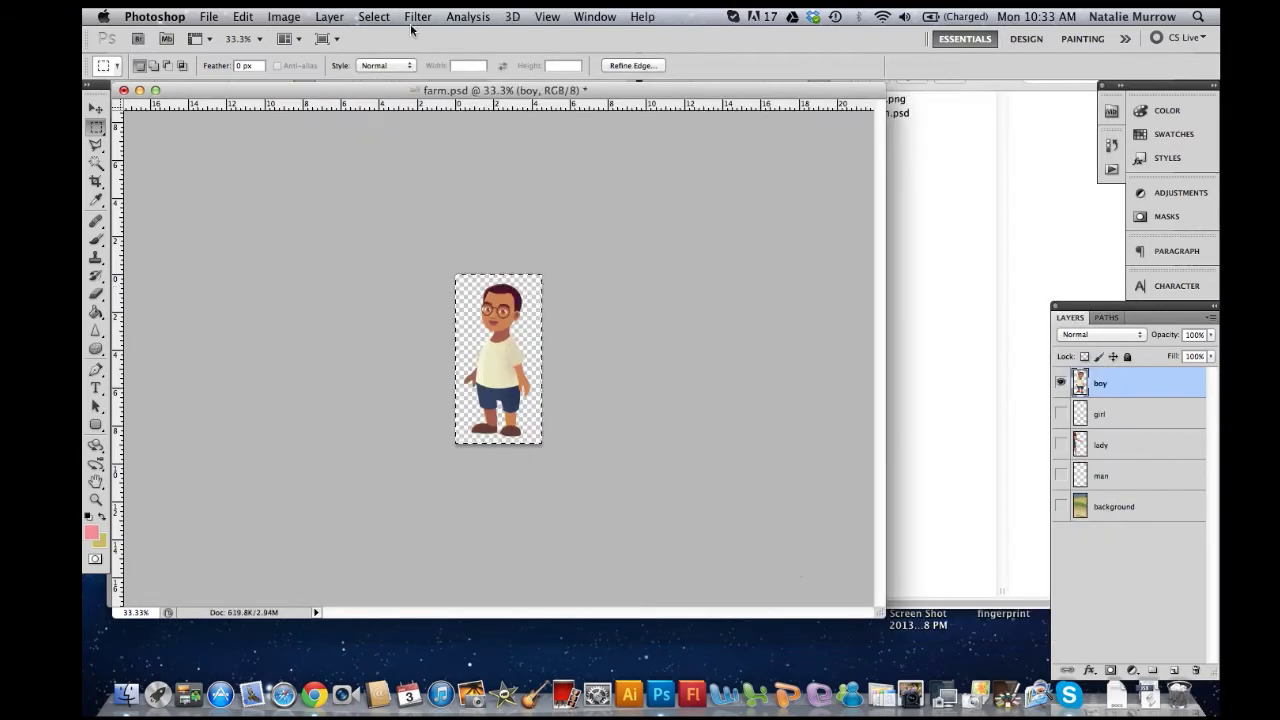
# Save the full-size 328×645 boy from Save for Web as boy-ipadhd.png in retina images.
pyautogui.click(211, 17)
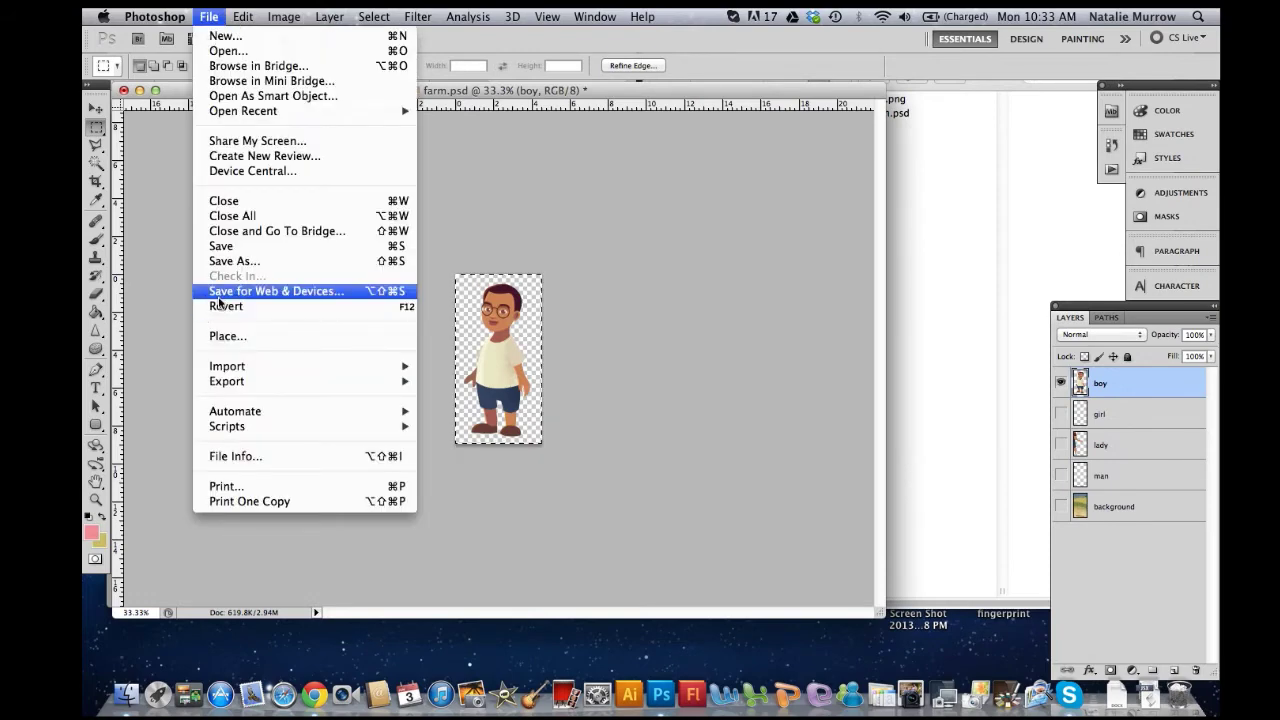
pyautogui.click(222, 290)
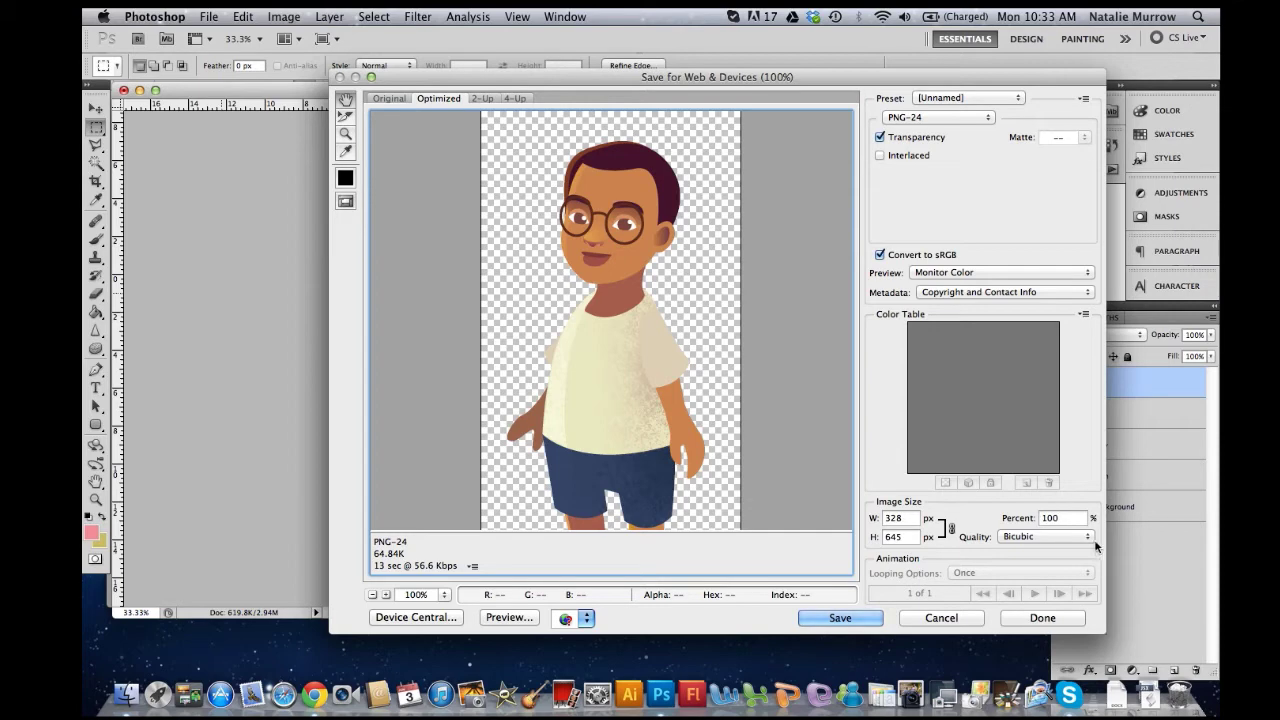
pyautogui.click(858, 619)
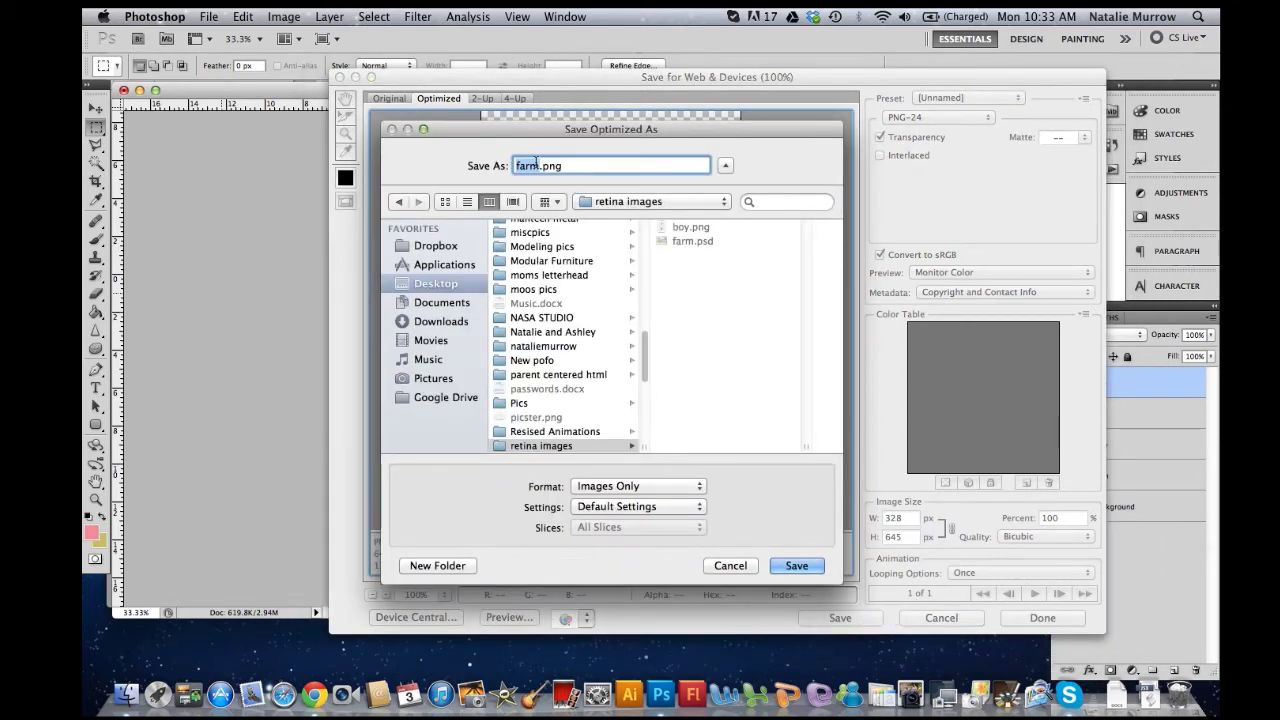
pyautogui.write('boy-ipadhd')
pyautogui.press('Return')
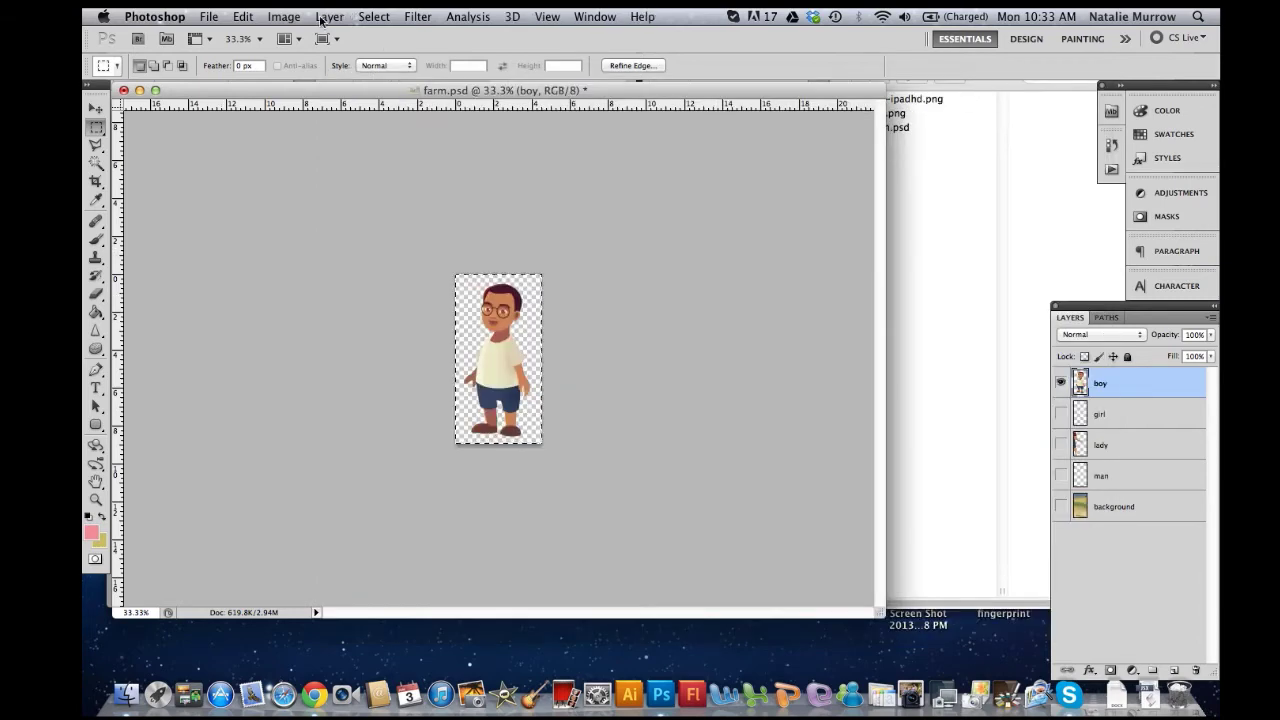
# Step backward to undo the crop, make girl, lady, man and background visible, and deselect.
pyautogui.click(248, 19)
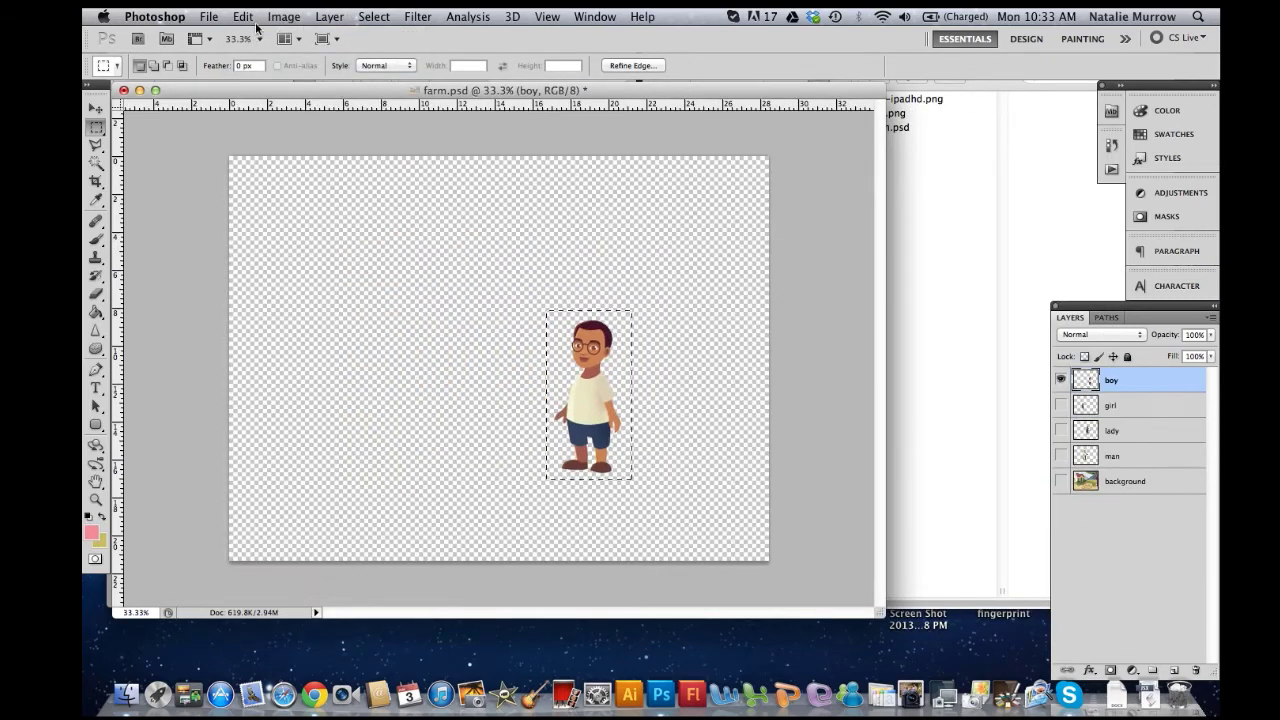
pyautogui.click(1060, 405)
pyautogui.click(1060, 430)
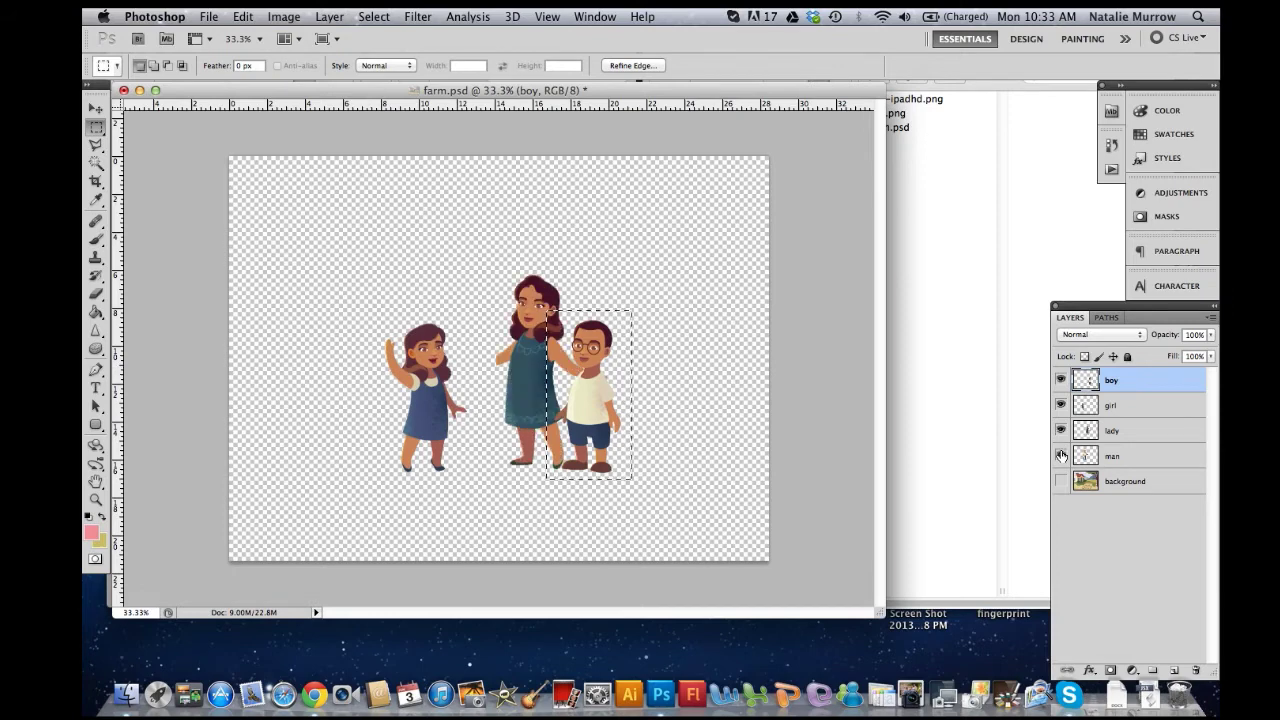
pyautogui.click(1060, 456)
pyautogui.click(1060, 481)
pyautogui.press('super+d')
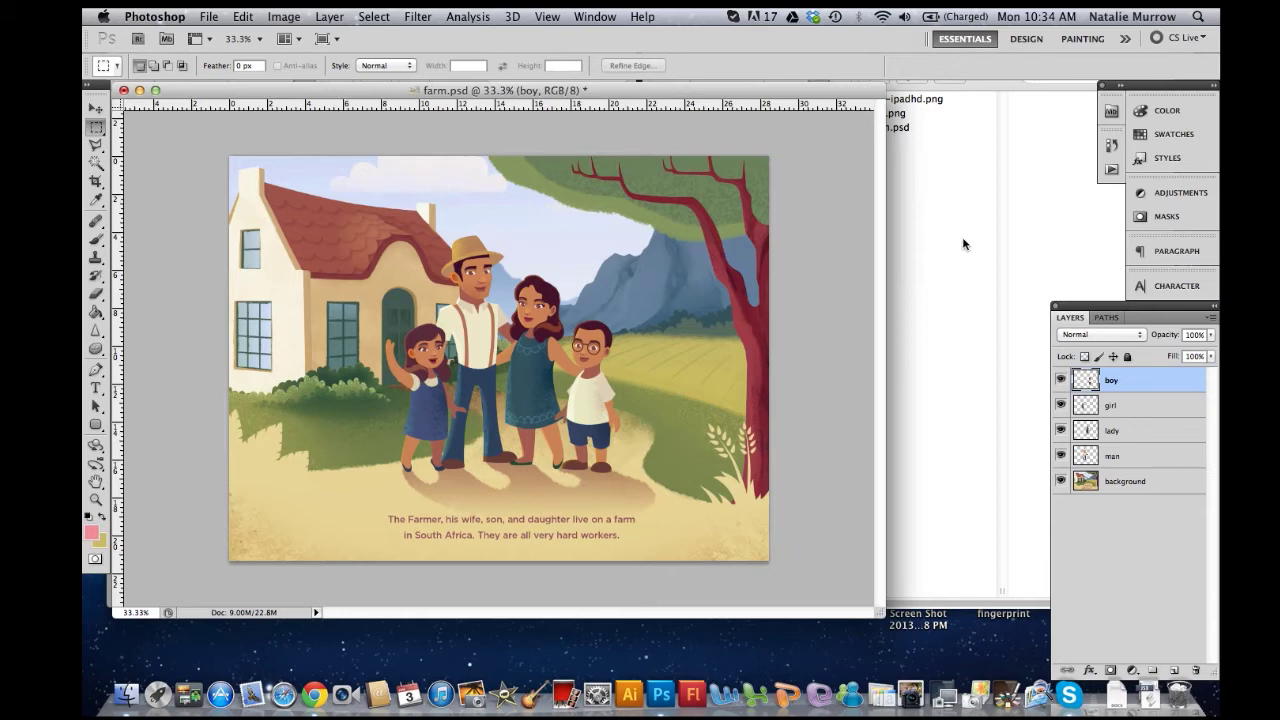
# Select Export for iOS-1.jsx in the Finder Downloads folder.
pyautogui.click(955, 290)
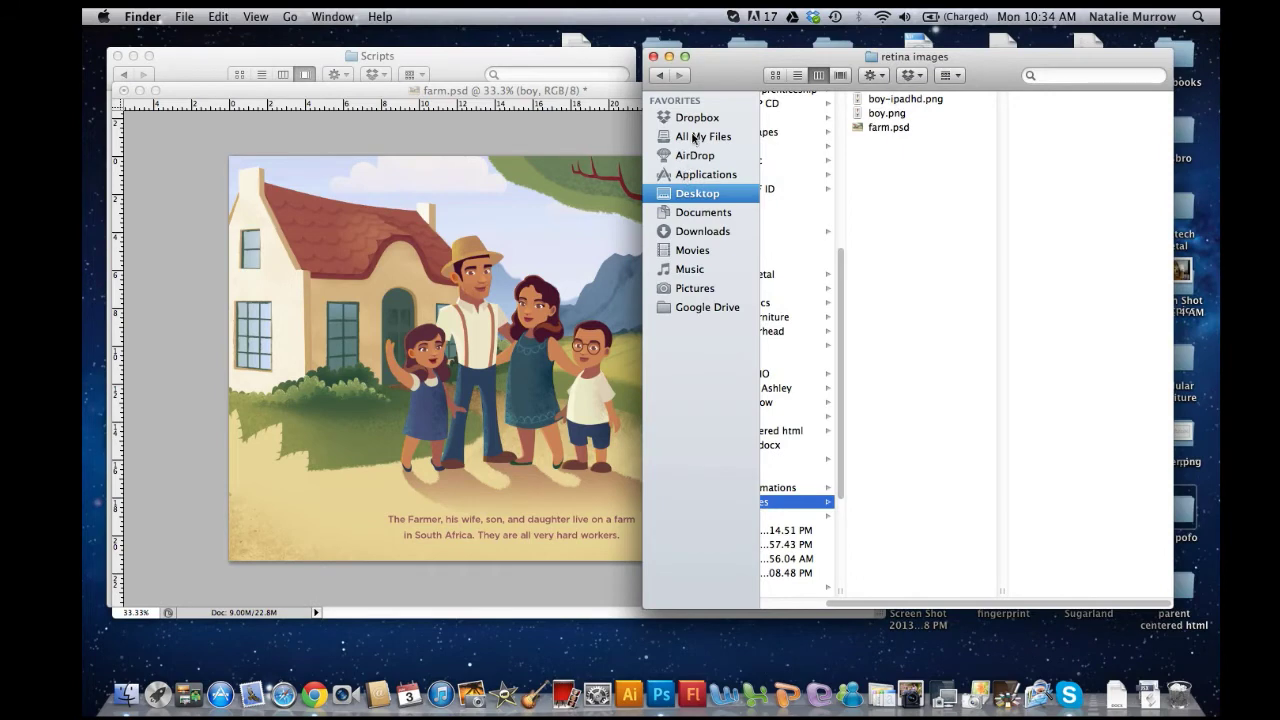
pyautogui.click(697, 231)
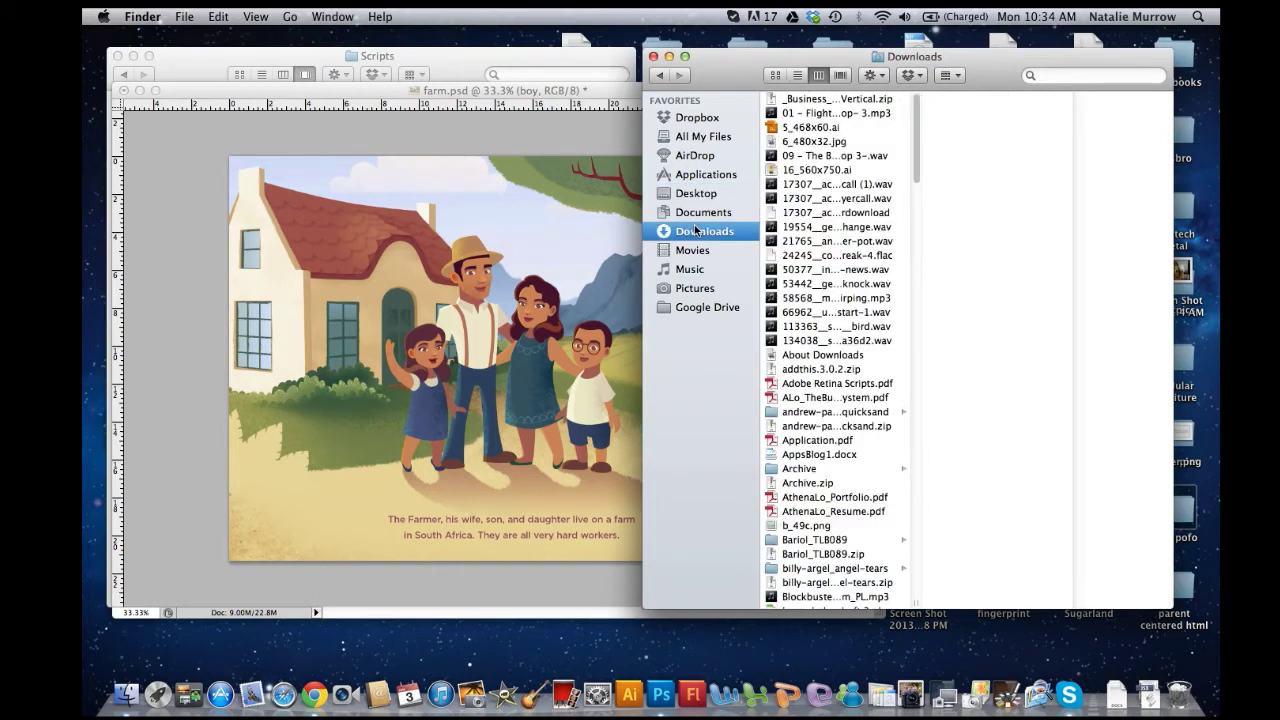
pyautogui.scroll(-10, 870, 328)
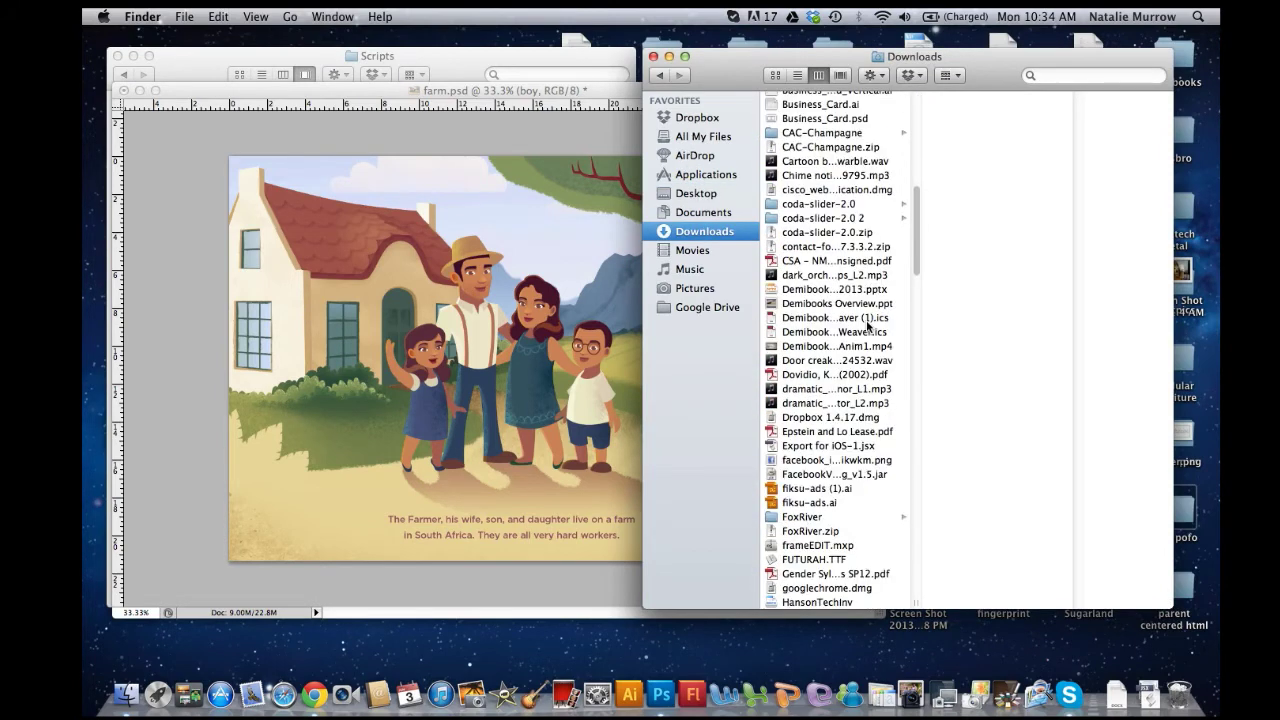
pyautogui.click(830, 448)
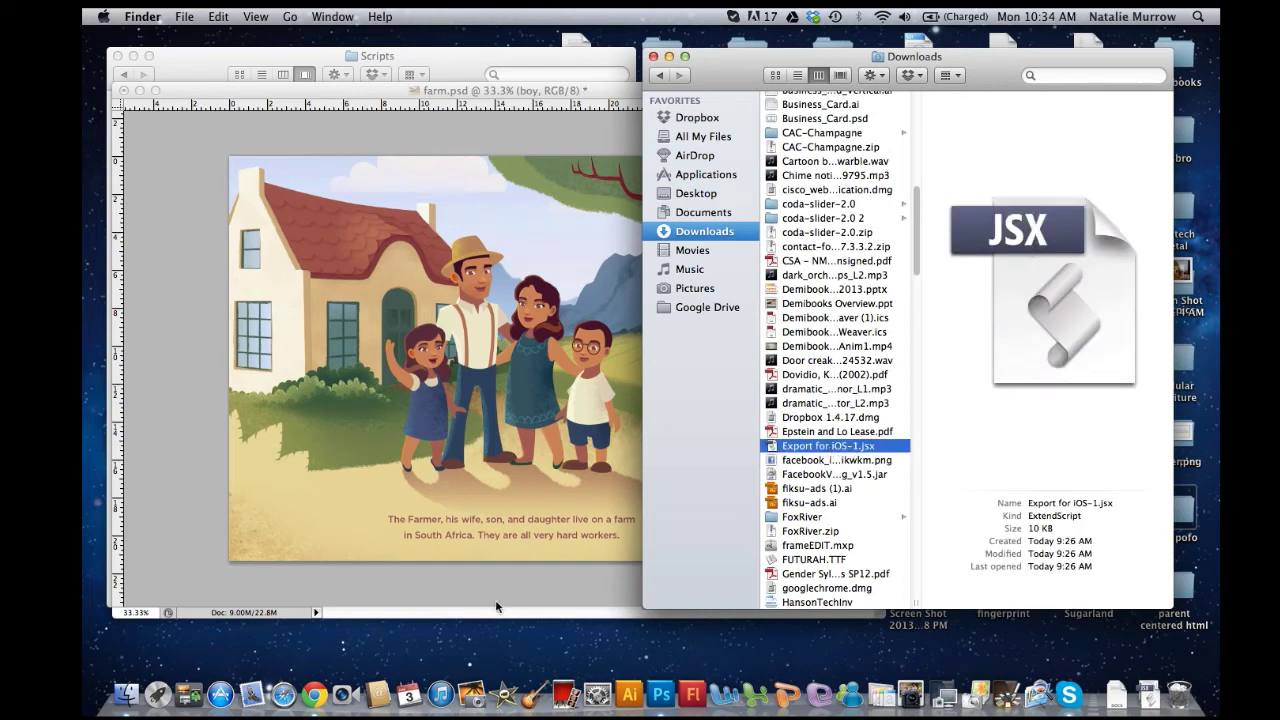
# Drag the script into Applications > Adobe Photoshop CS5 > Presets > Scripts.
pyautogui.click(127, 696)
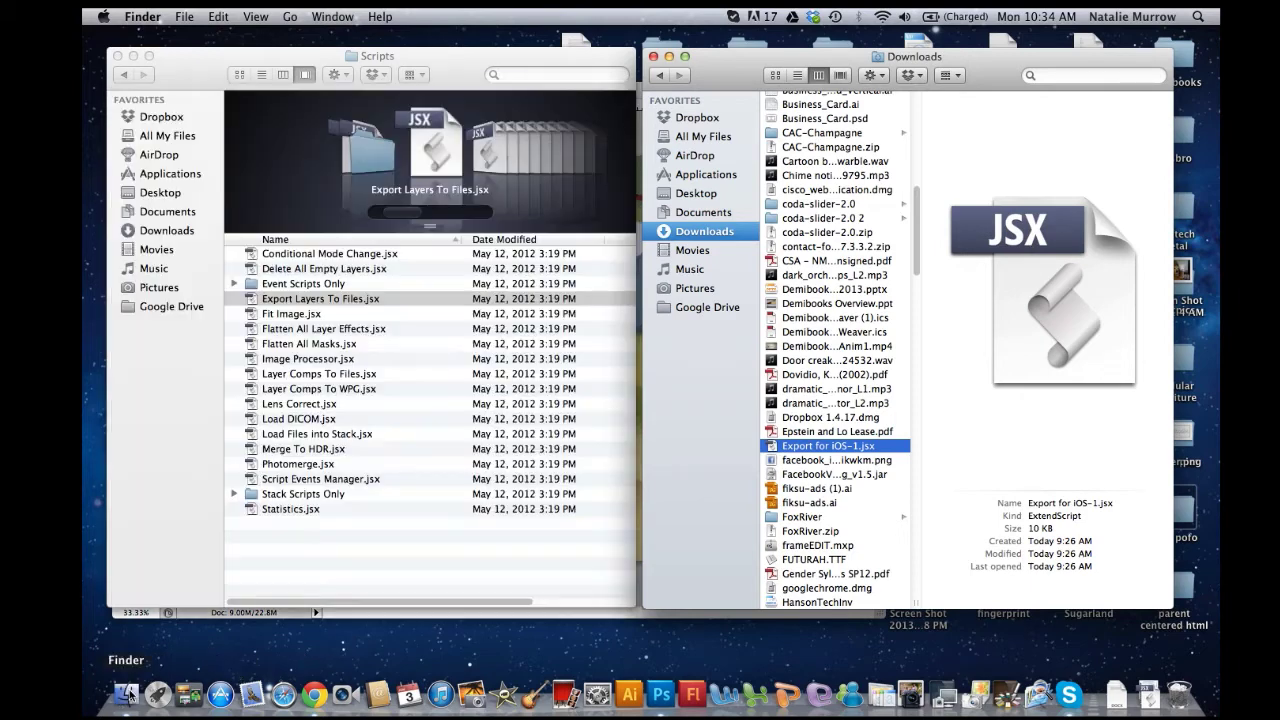
pyautogui.click(146, 122)
pyautogui.click(163, 175)
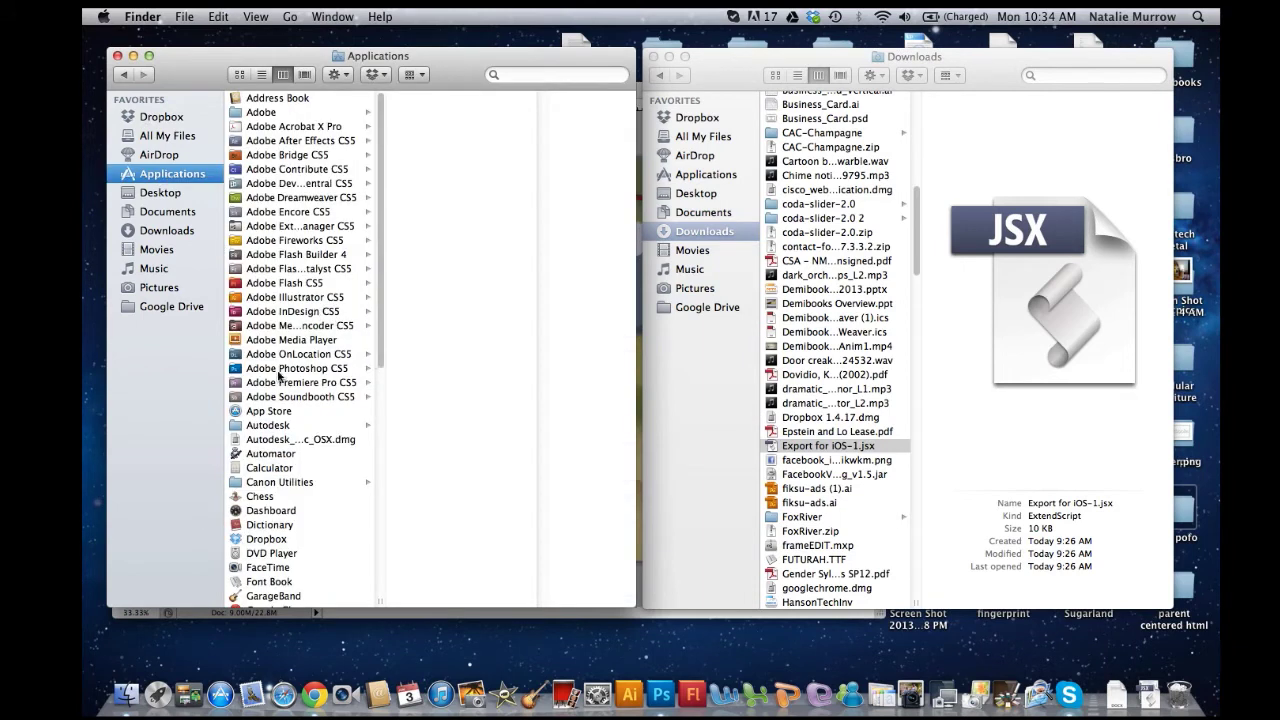
pyautogui.click(281, 370)
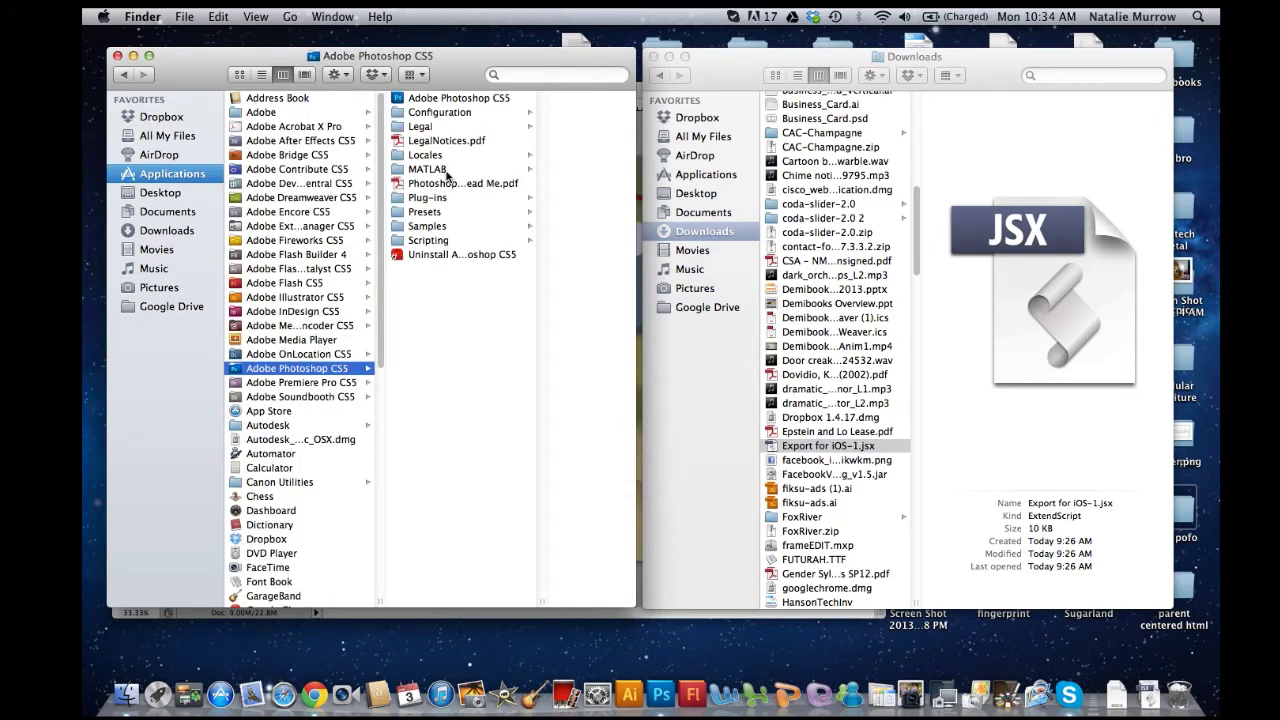
pyautogui.click(425, 212)
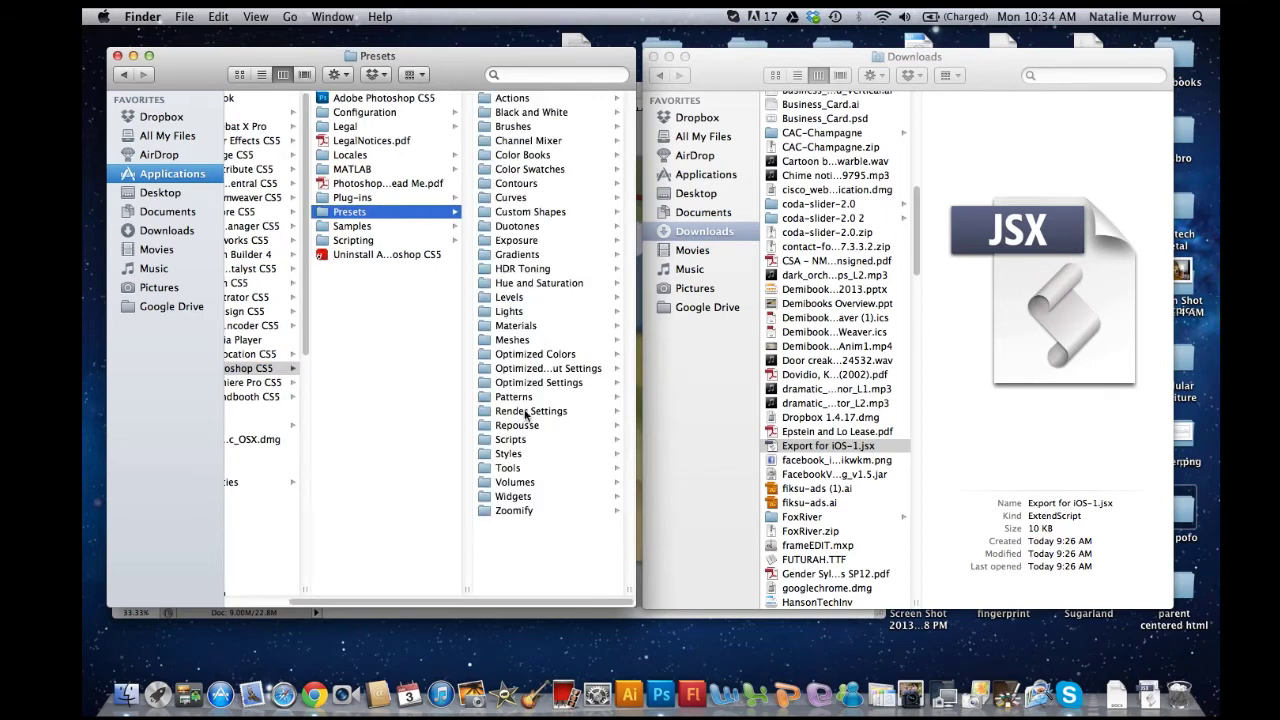
pyautogui.click(518, 440)
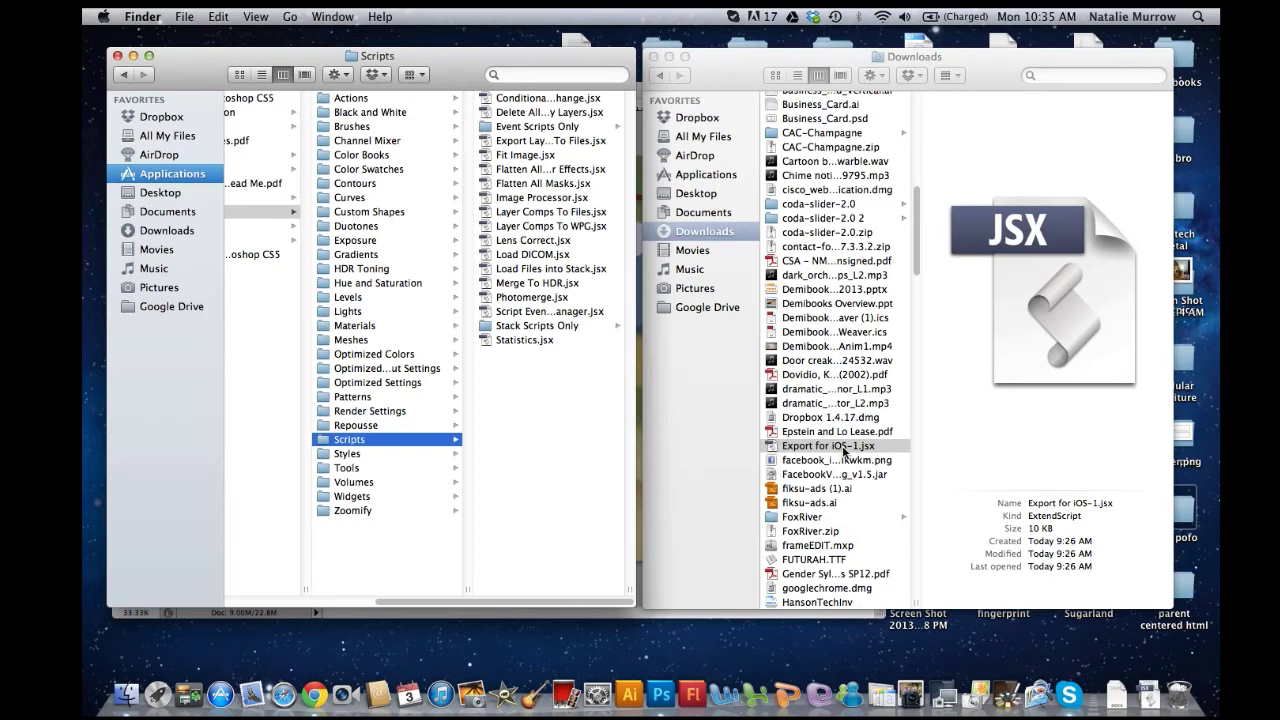
pyautogui.moveTo(843, 451); pyautogui.dragTo(553, 221)
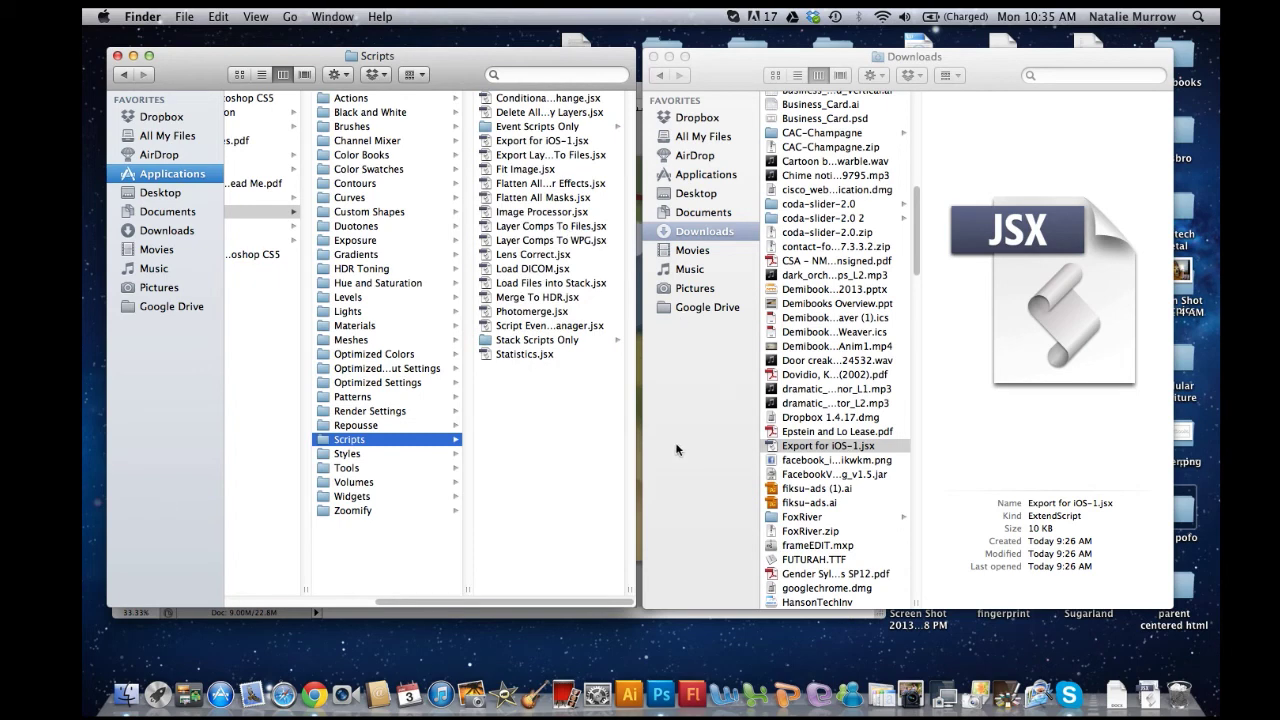
pyautogui.click(659, 693)
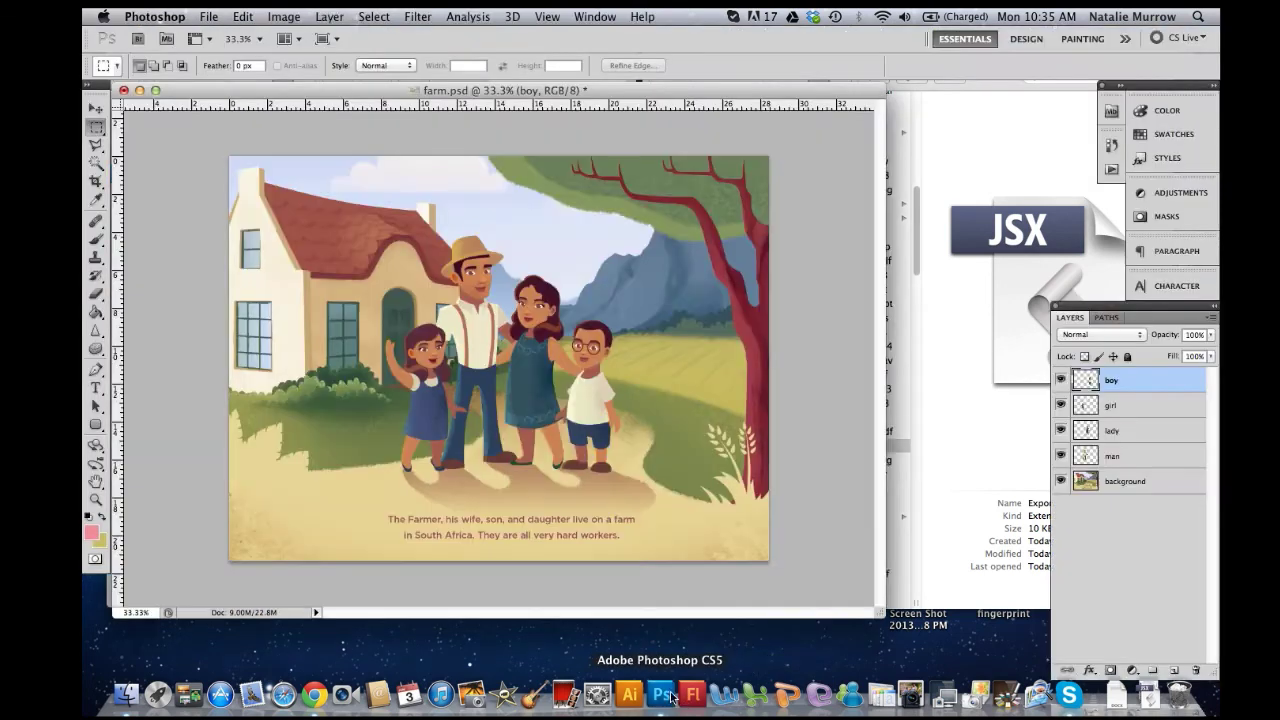
# Save and close farm.psd, then quit and relaunch Photoshop to load the new script.
pyautogui.click(124, 91)
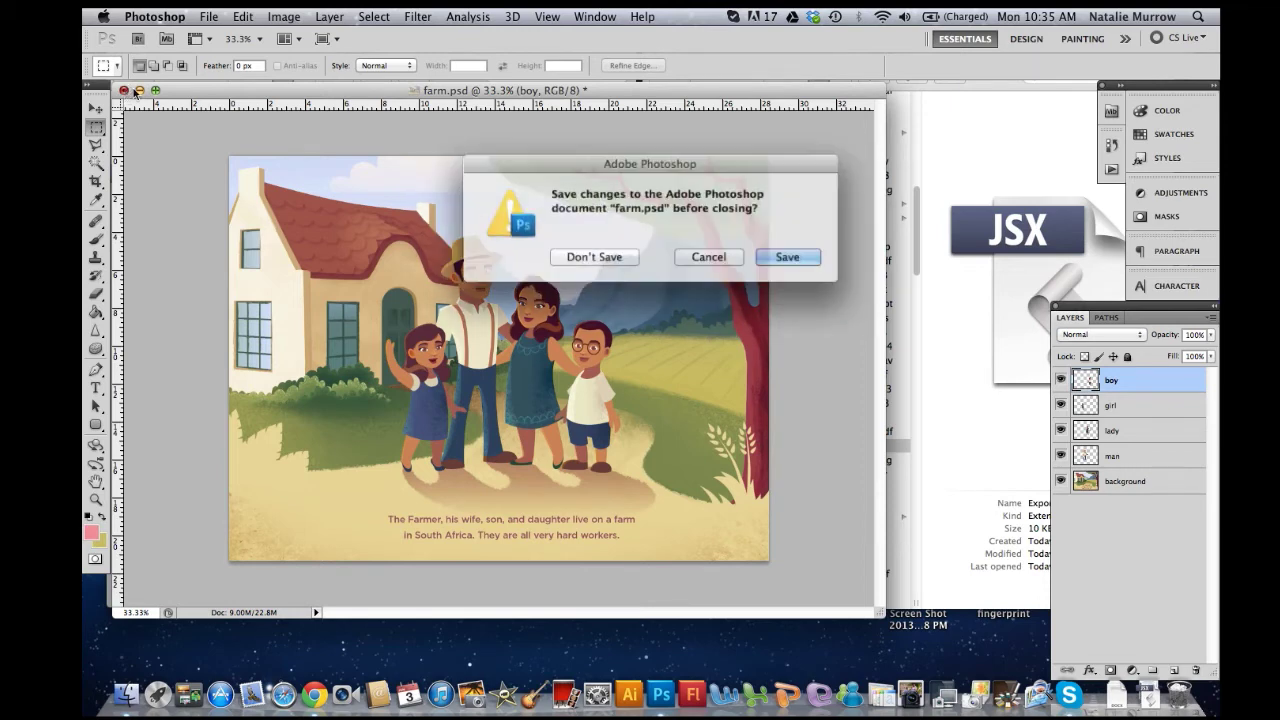
pyautogui.click(783, 257)
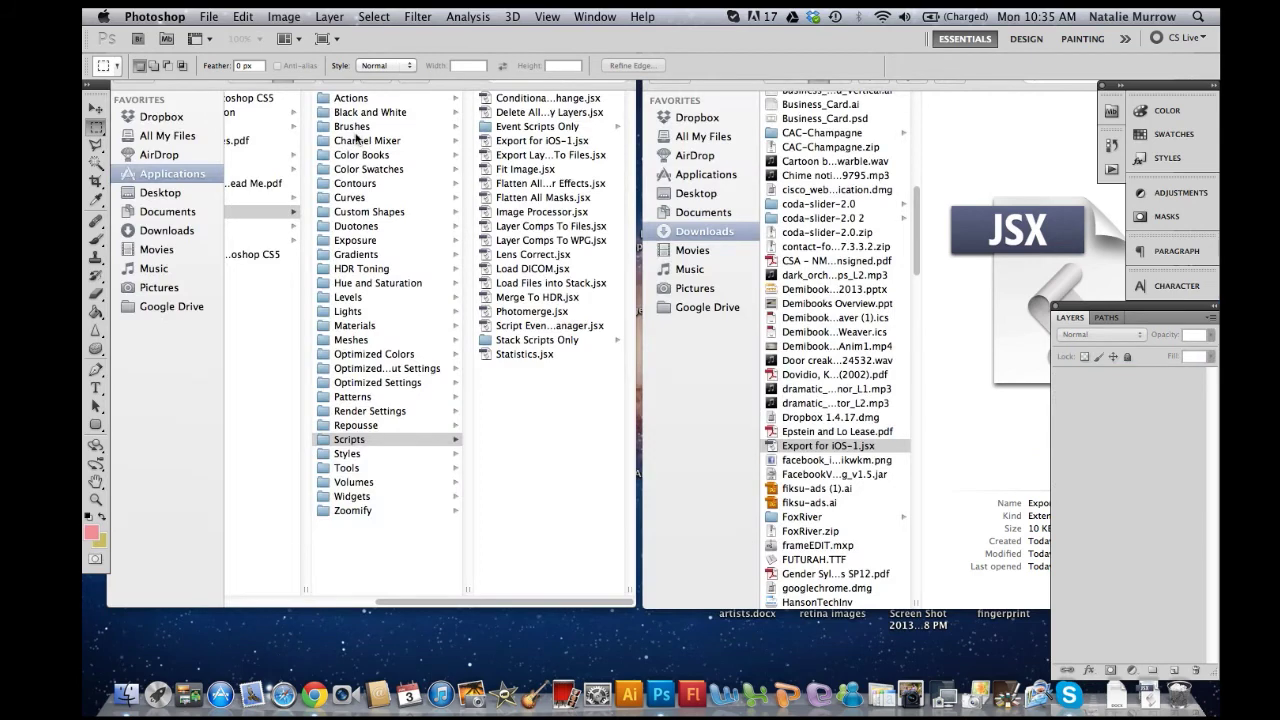
pyautogui.rightClick(661, 694)
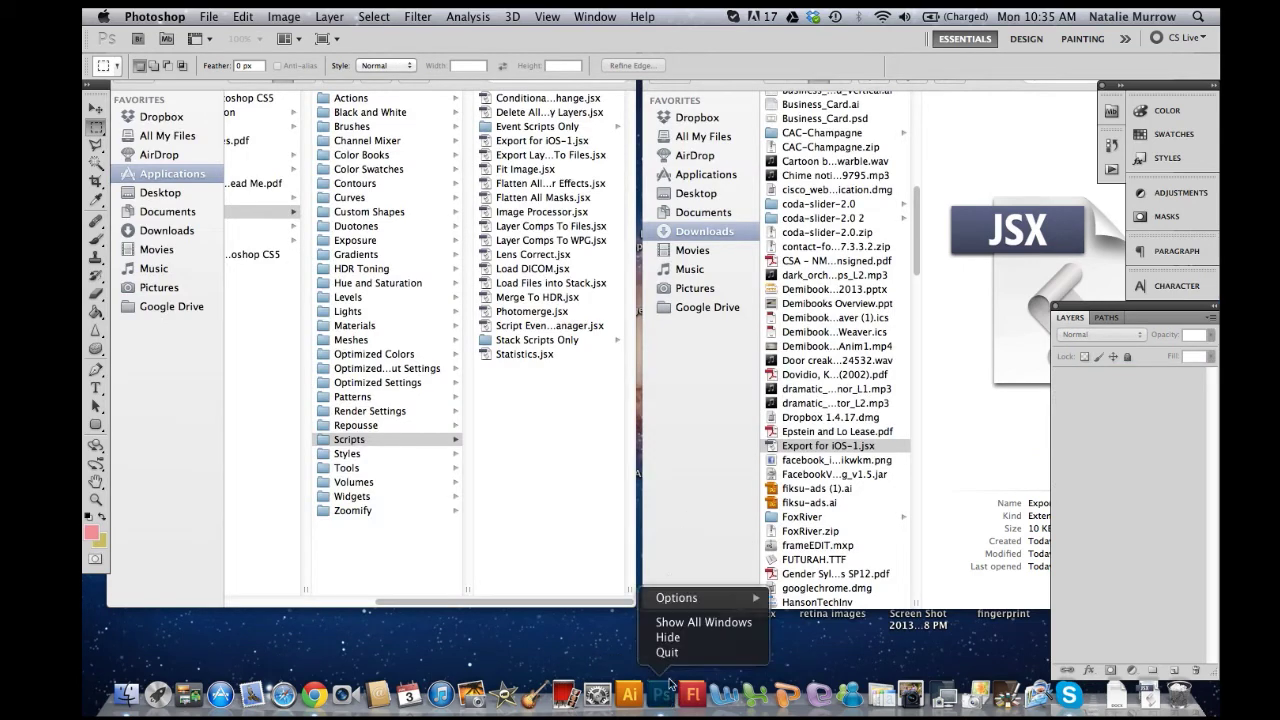
pyautogui.click(668, 653)
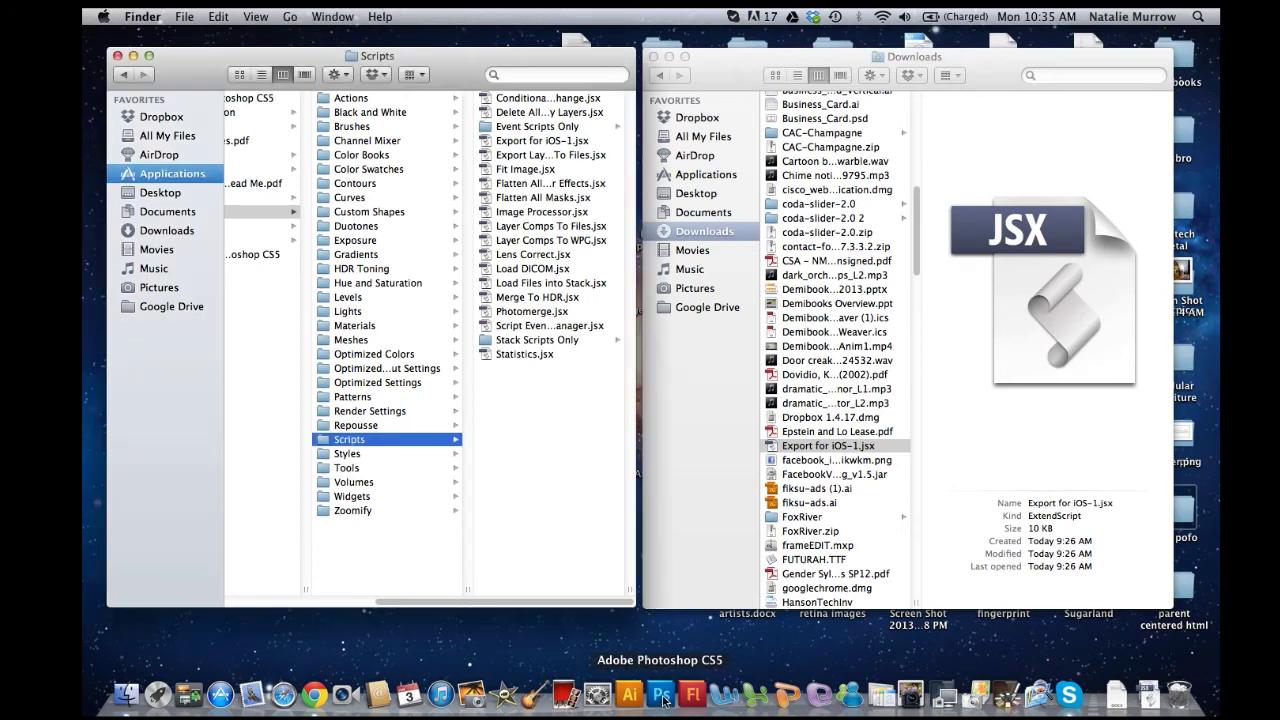
pyautogui.click(661, 694)
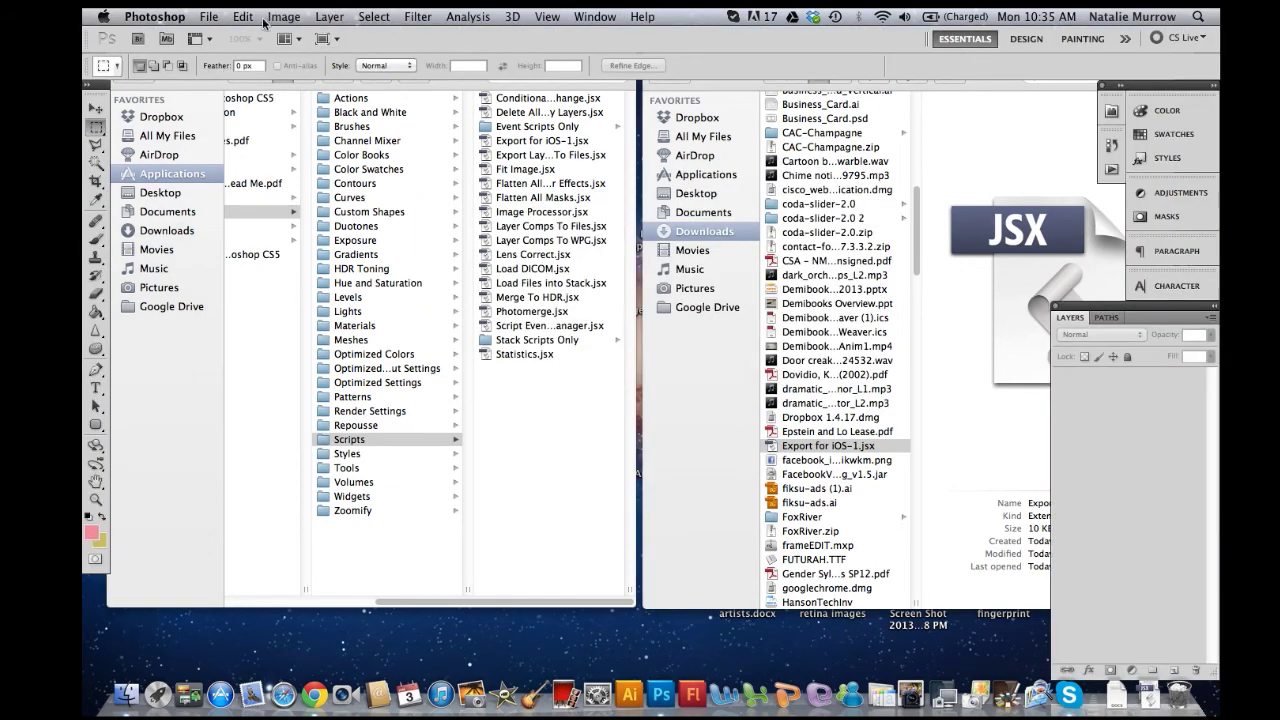
pyautogui.click(206, 18)
# Reopen farm.psd and run Export for iOS-1 with Regular + Retina sizes and Save for iPad.
pyautogui.moveTo(380, 111)
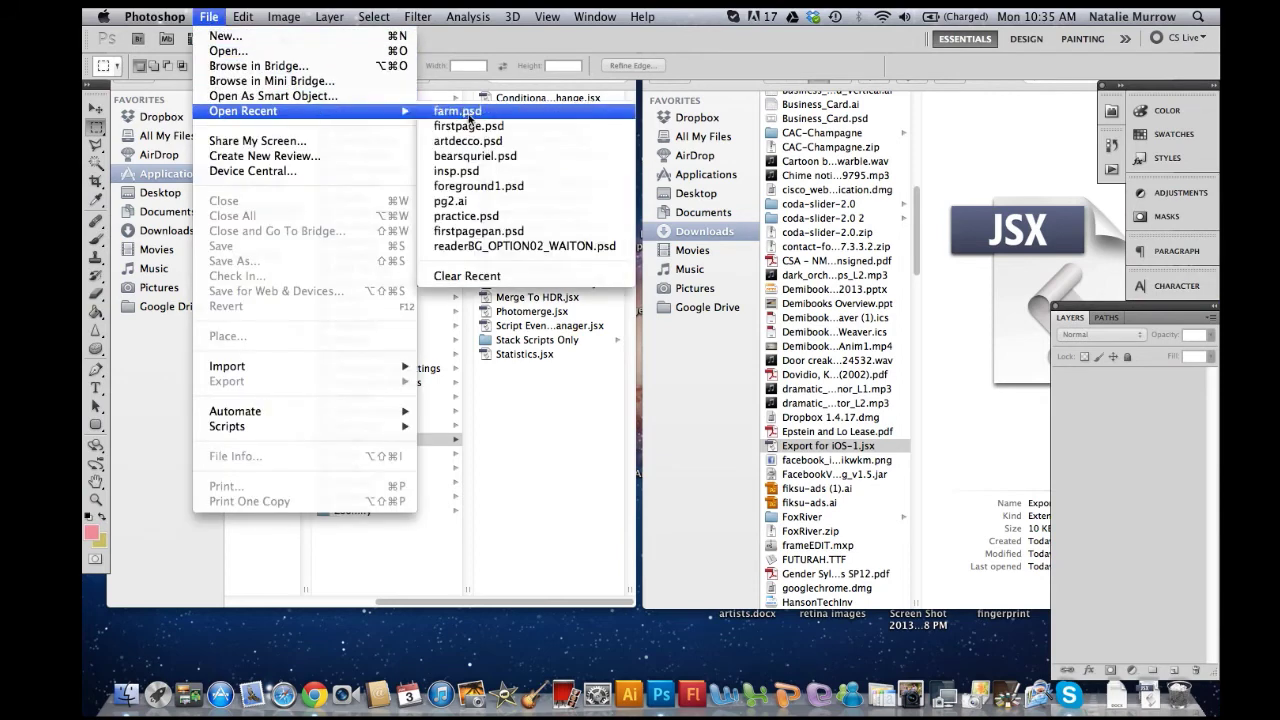
pyautogui.click(468, 112)
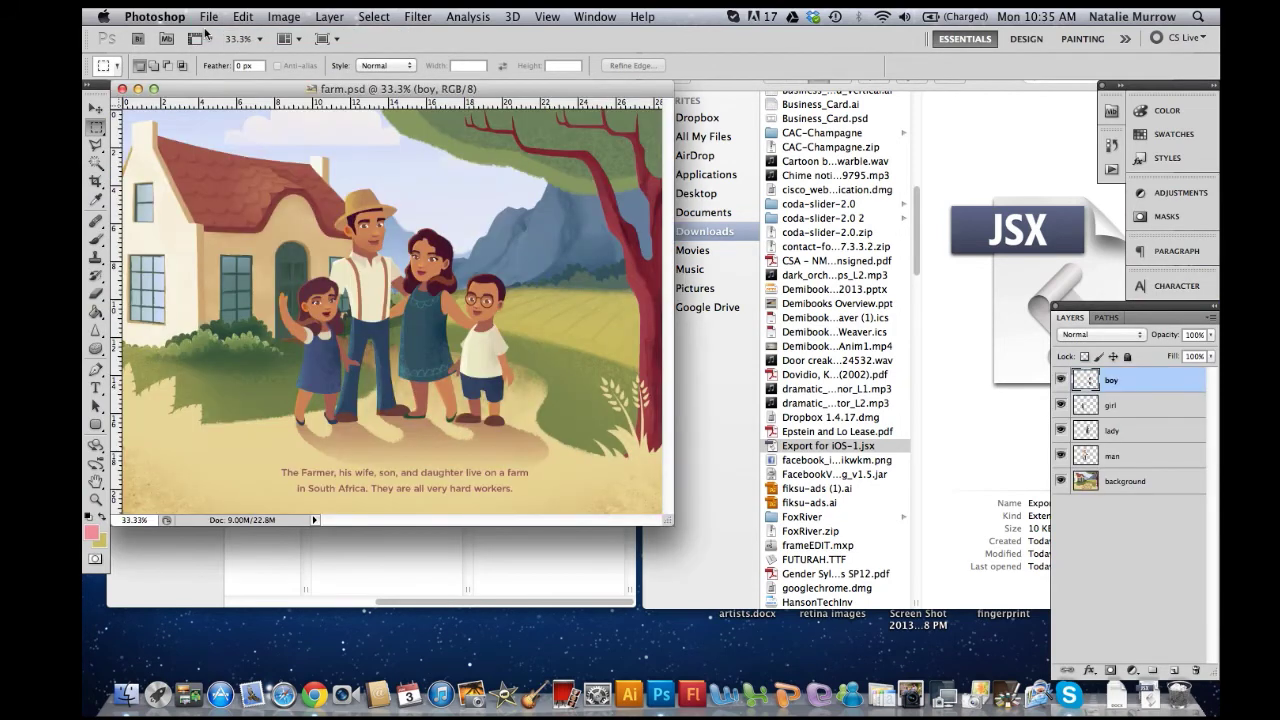
pyautogui.click(208, 18)
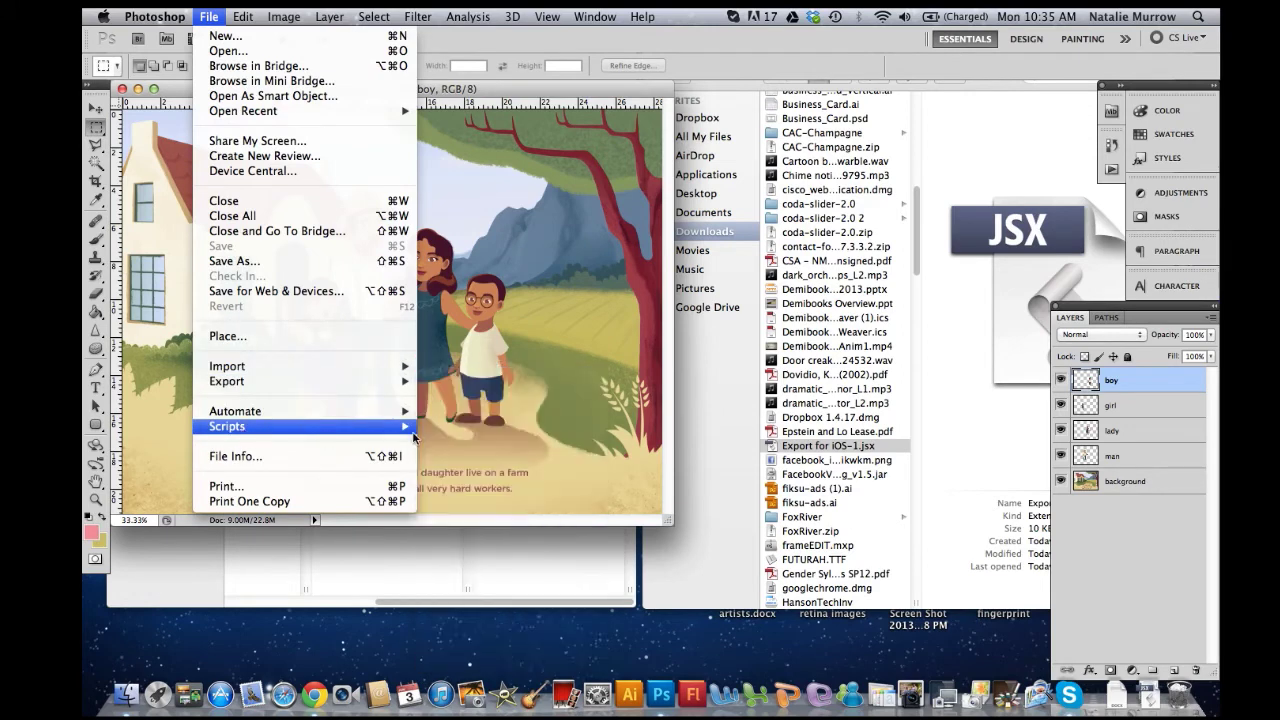
pyautogui.moveTo(365, 430)
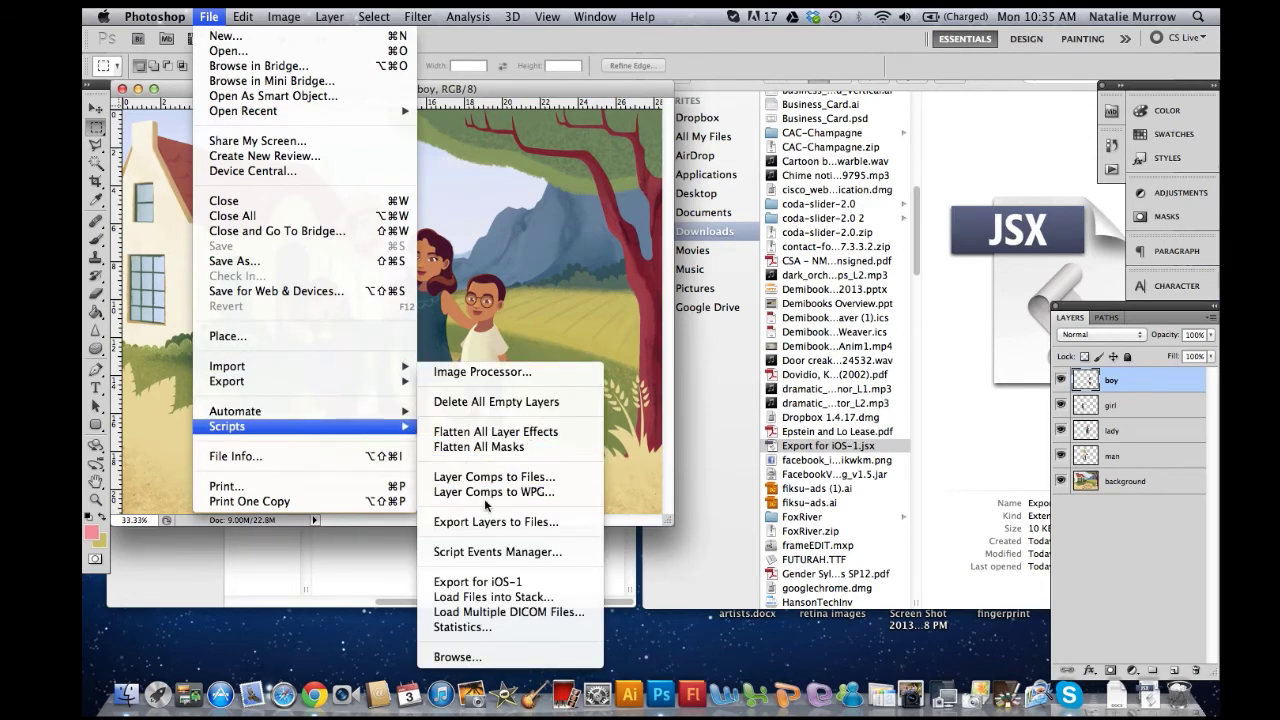
pyautogui.click(477, 582)
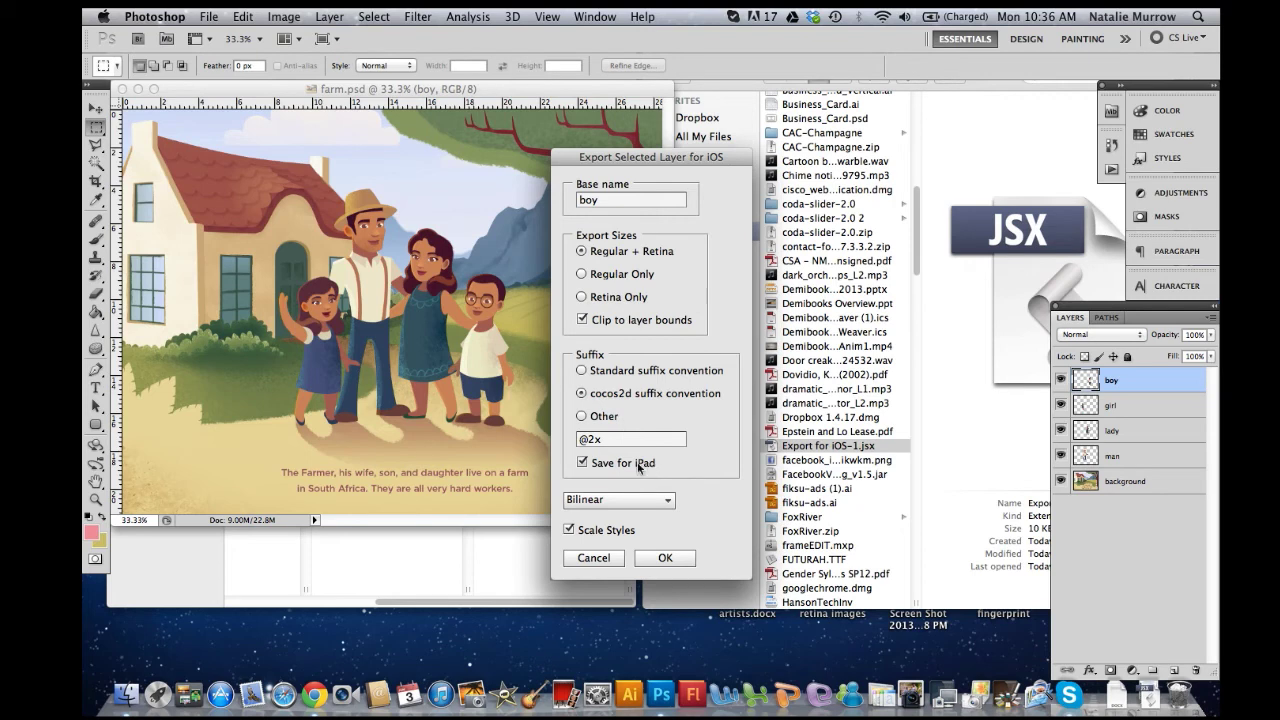
pyautogui.click(665, 558)
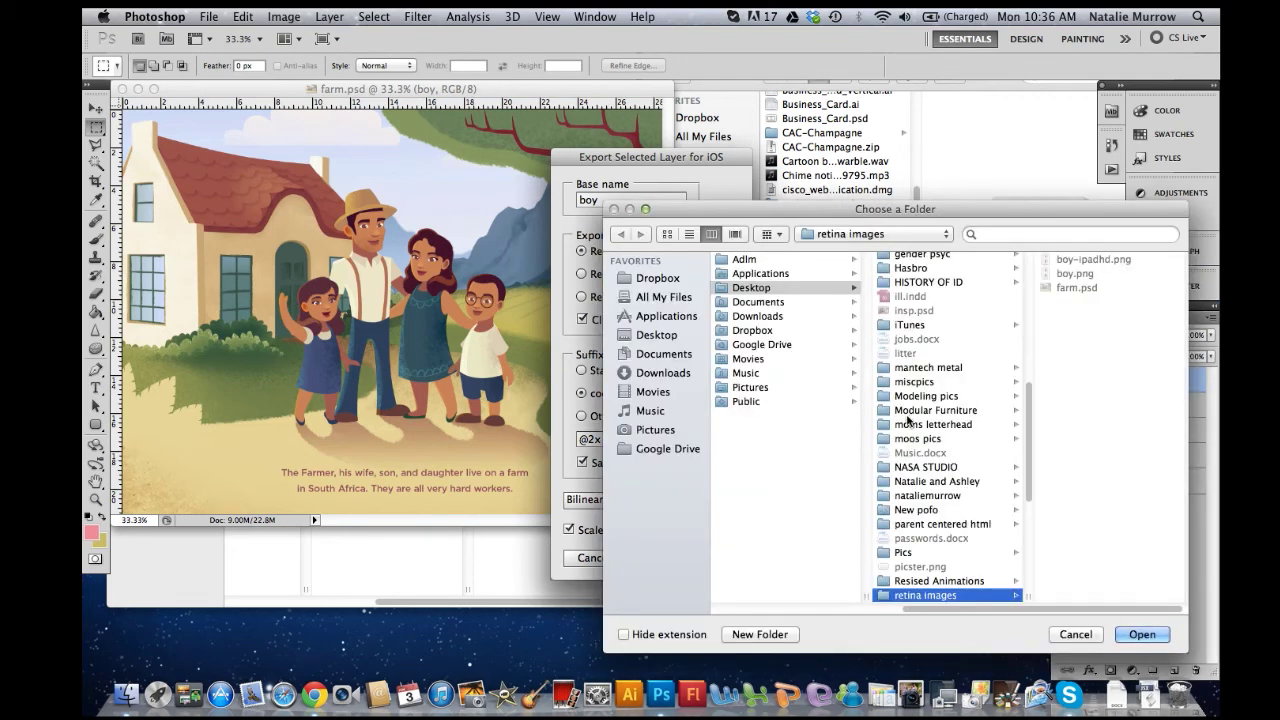
# Choose the Desktop's retina images folder as the export destination.
pyautogui.click(1140, 635)
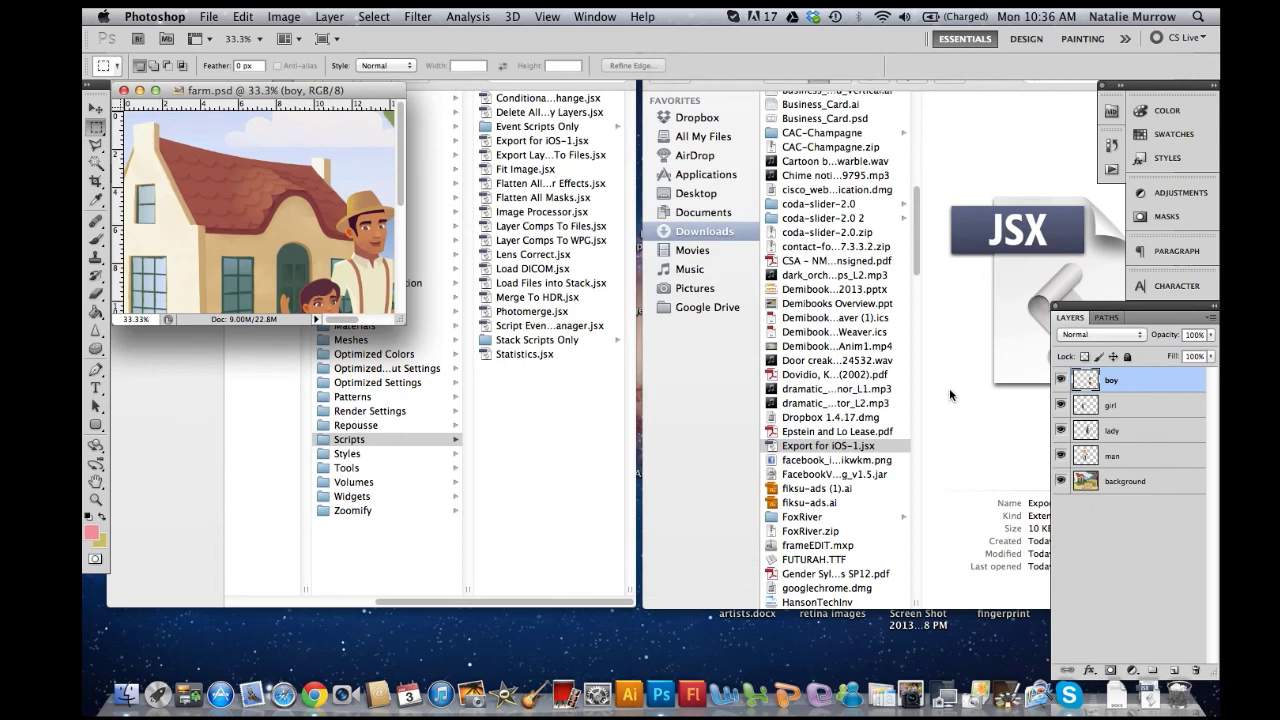
# Enlarge the farm.psd window, then open the Desktop's retina images folder in Finder.
pyautogui.moveTo(401, 320); pyautogui.dragTo(621, 548)
pyautogui.click(708, 448)
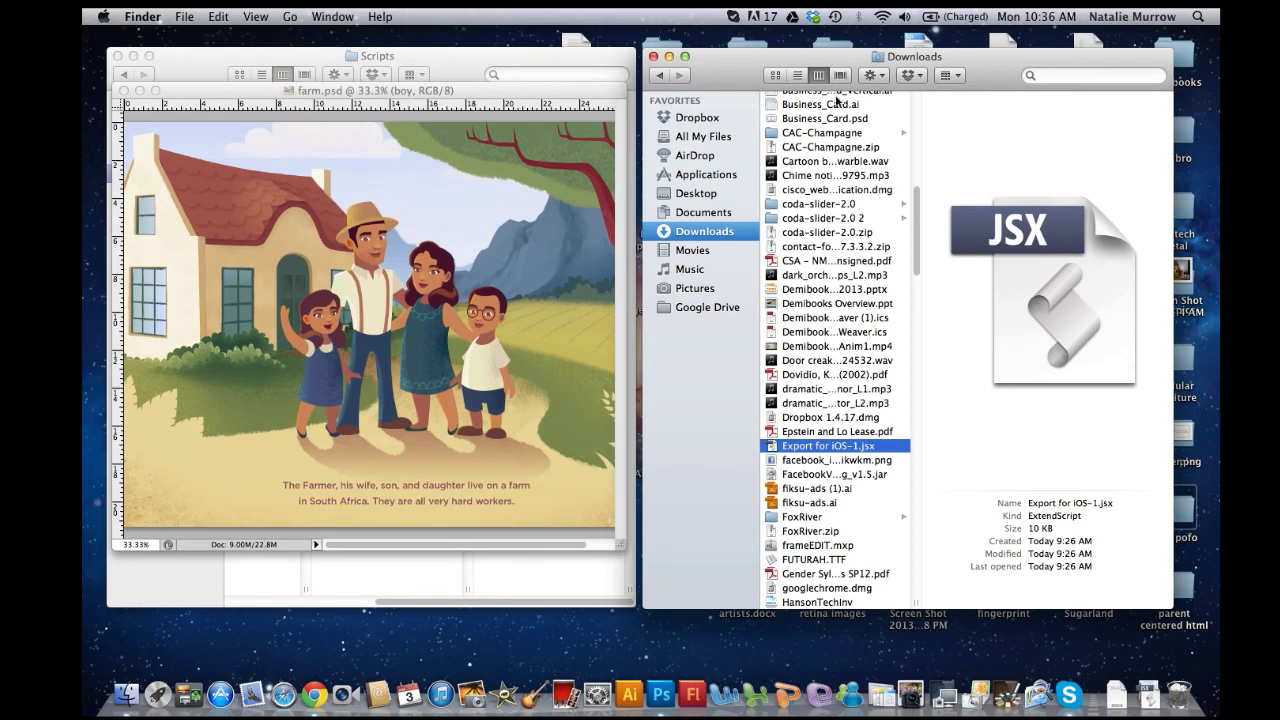
pyautogui.click(706, 197)
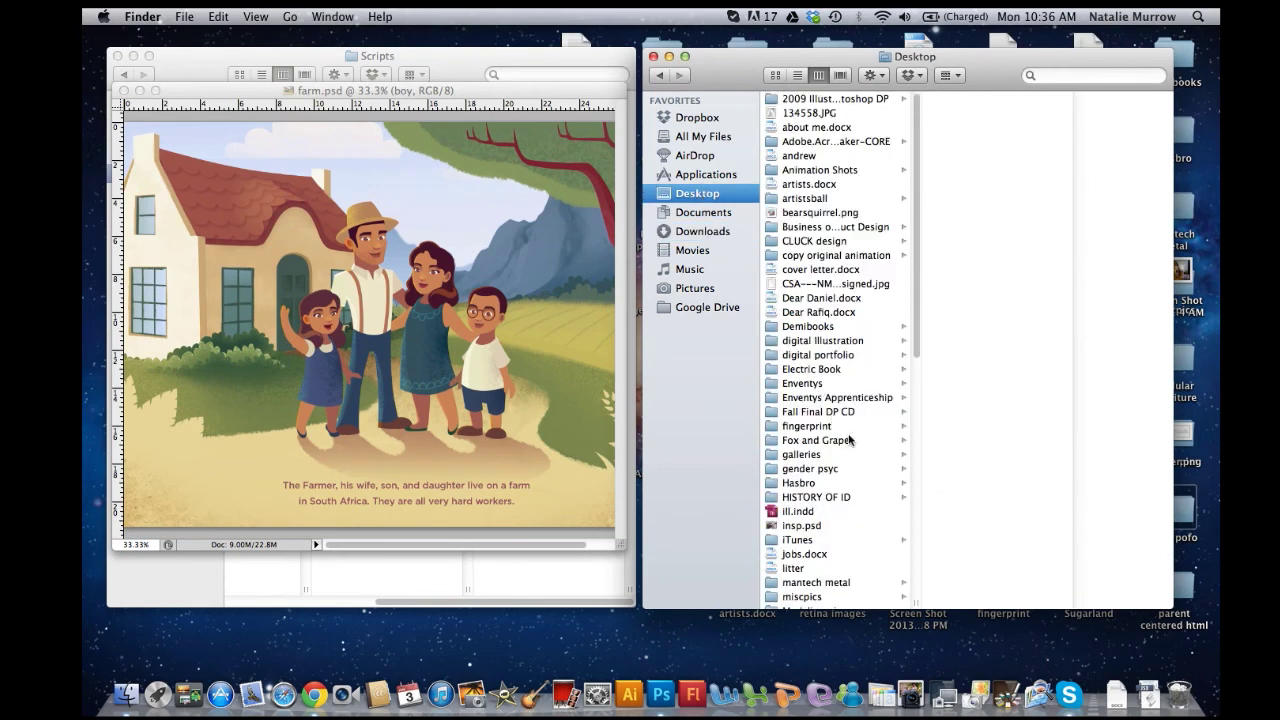
pyautogui.scroll(-10, 849, 448)
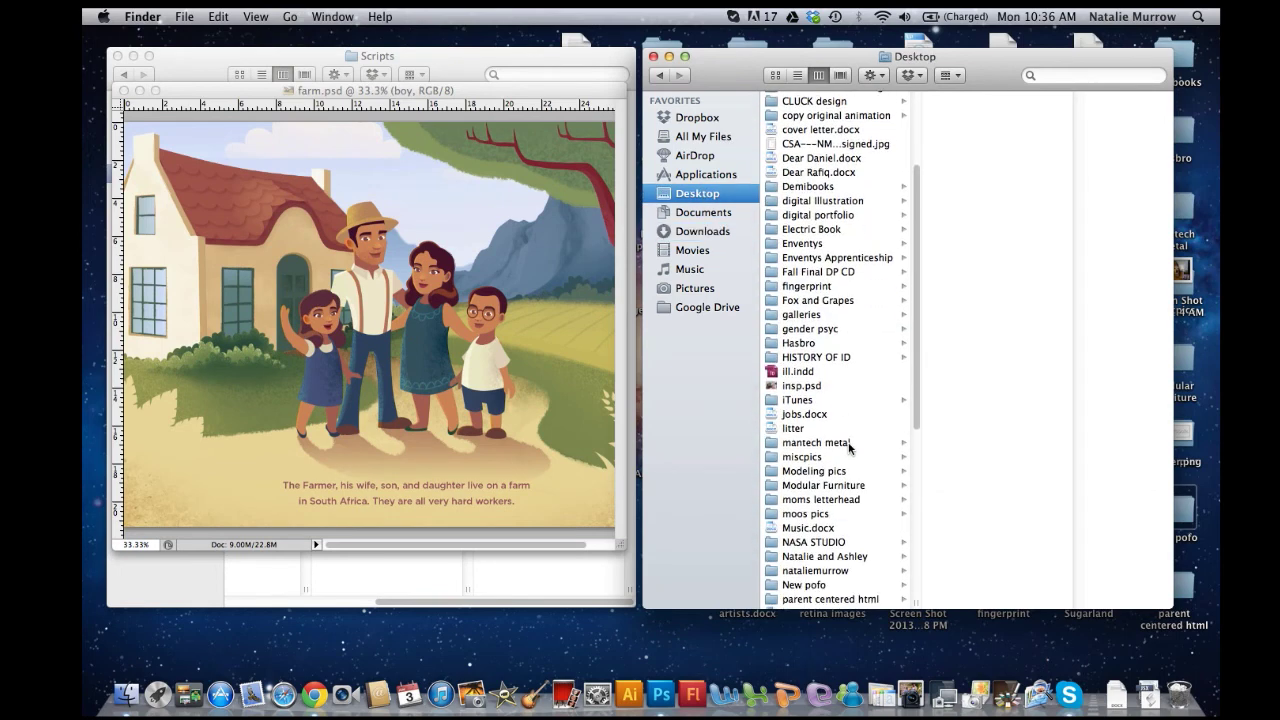
pyautogui.click(828, 531)
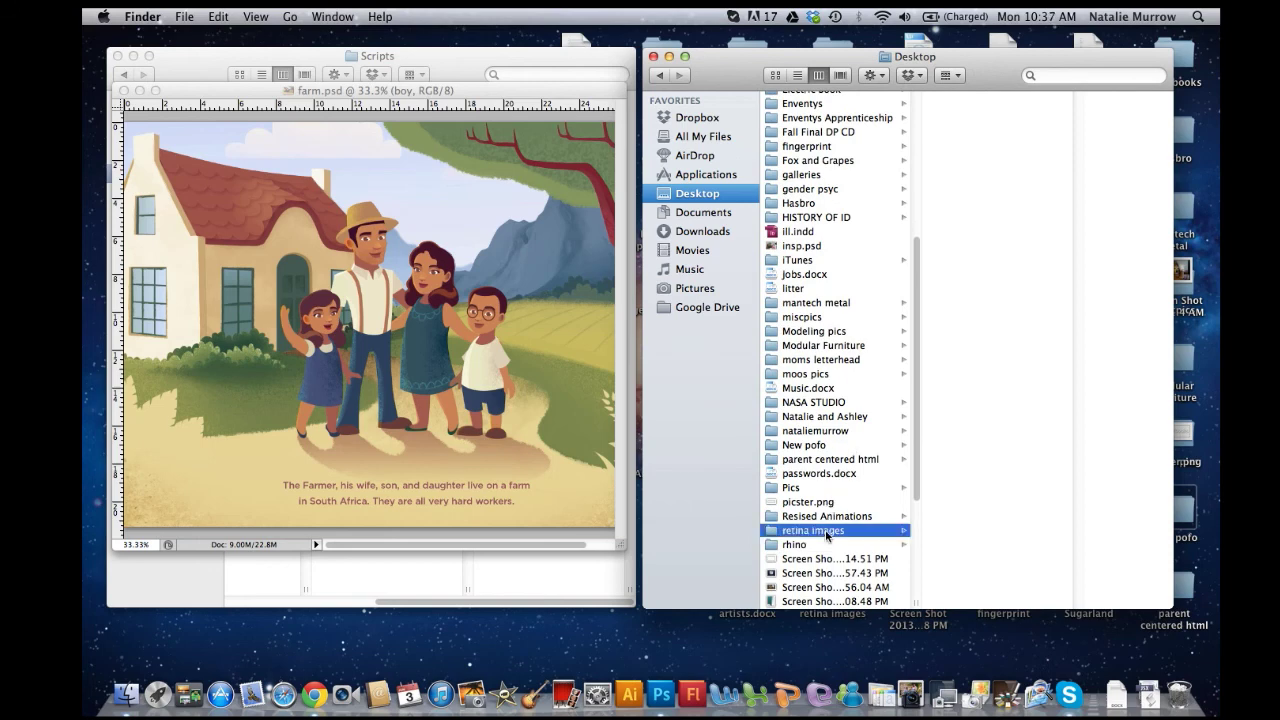
# Preview the regular and -ipadhd PNGs for background, boy, girl, lady and man.
pyautogui.click(968, 101)
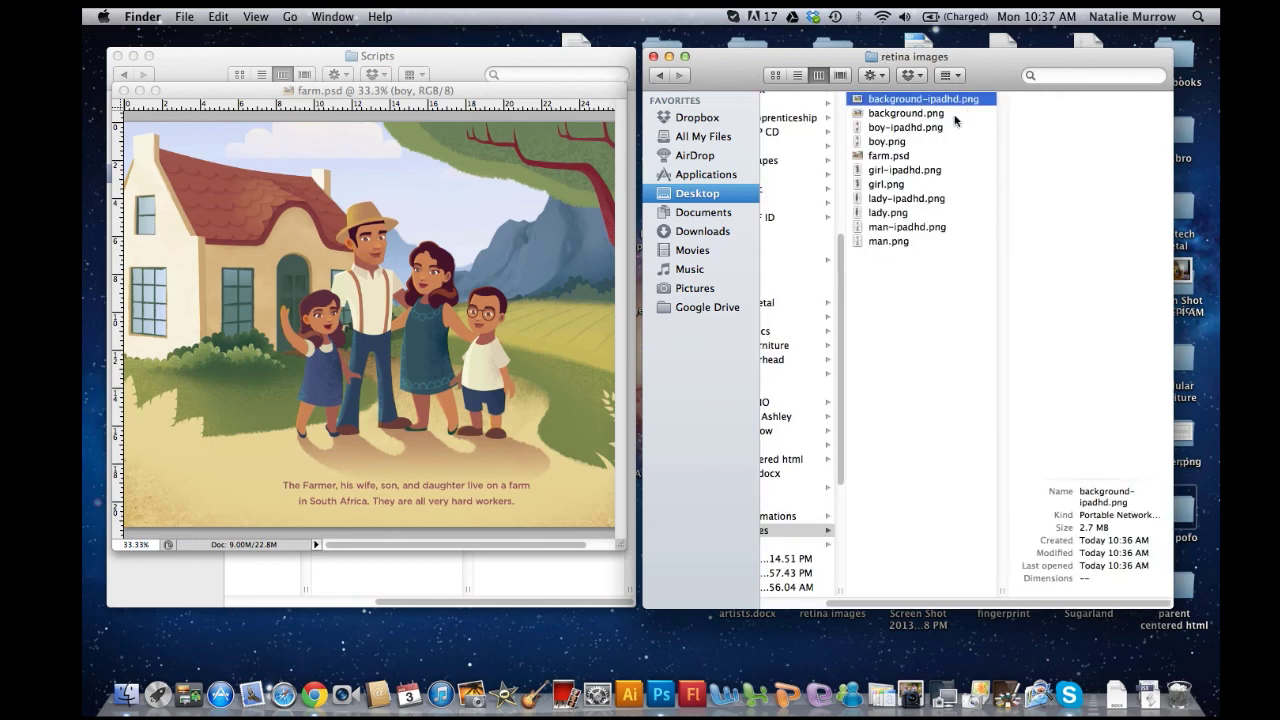
pyautogui.click(926, 113)
pyautogui.click(912, 127)
pyautogui.click(913, 142)
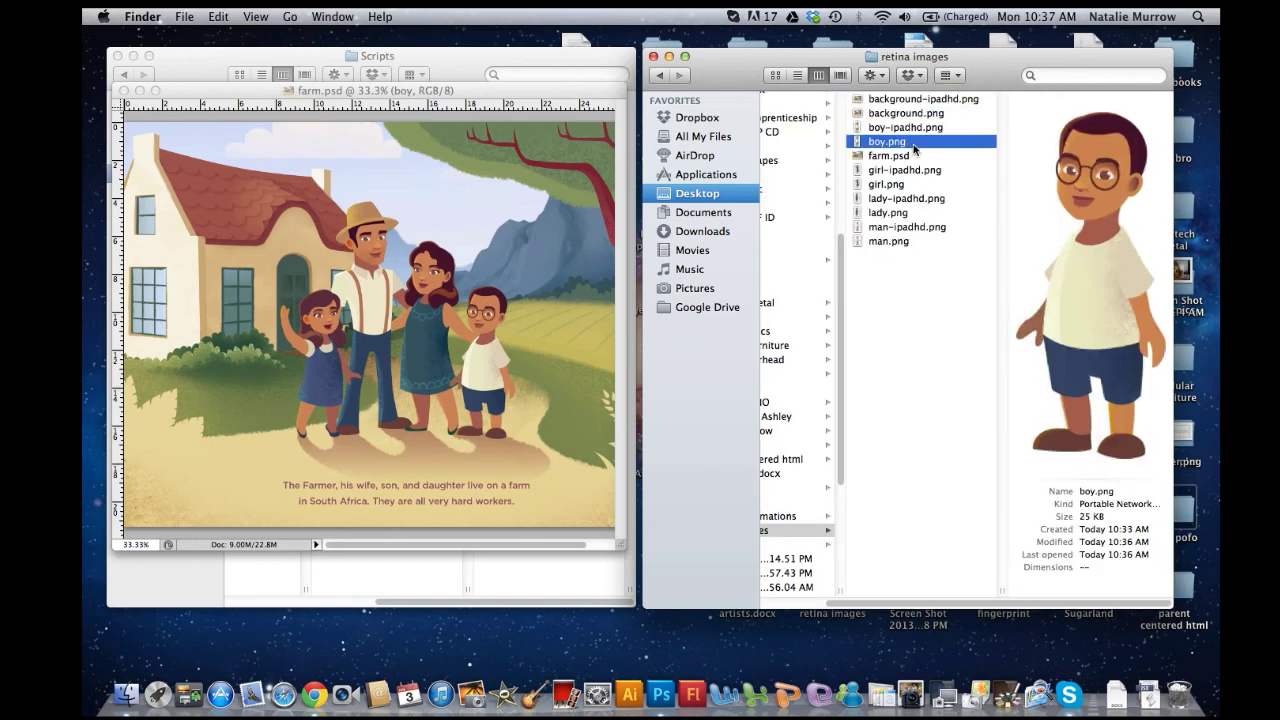
pyautogui.click(910, 156)
pyautogui.click(910, 171)
pyautogui.click(911, 185)
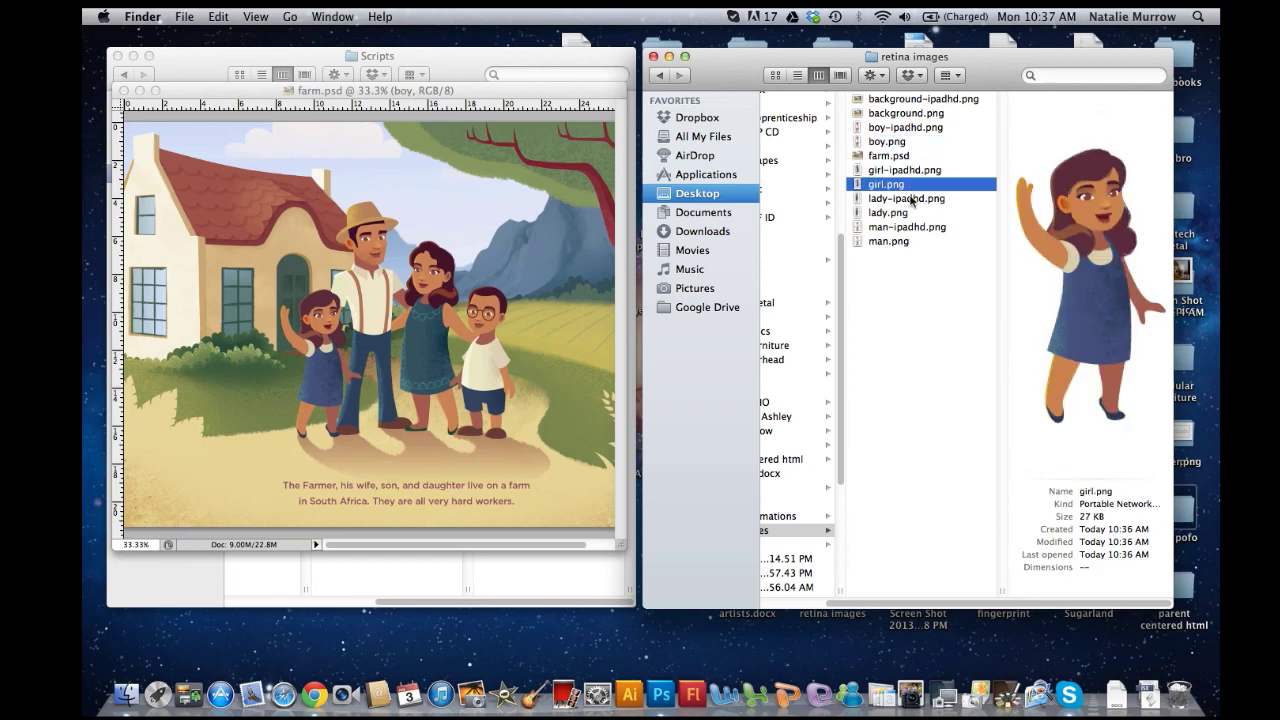
pyautogui.click(910, 199)
pyautogui.click(908, 213)
pyautogui.click(906, 228)
pyautogui.click(904, 242)
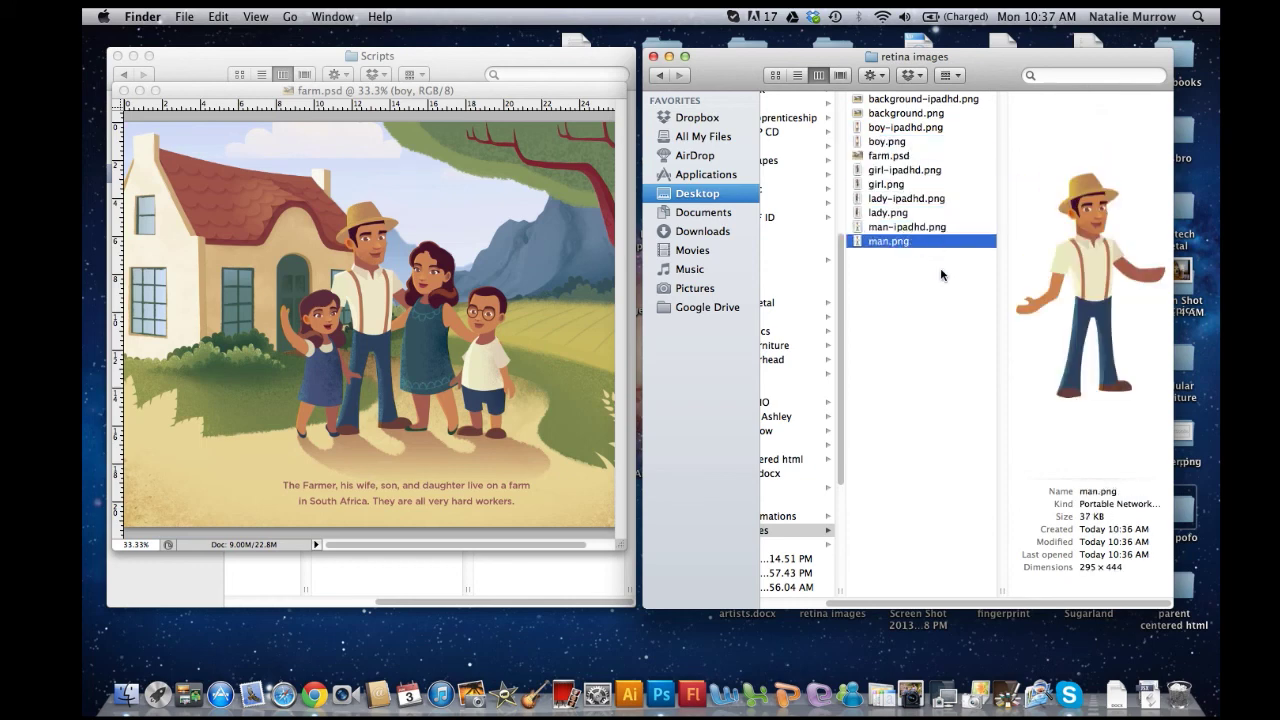